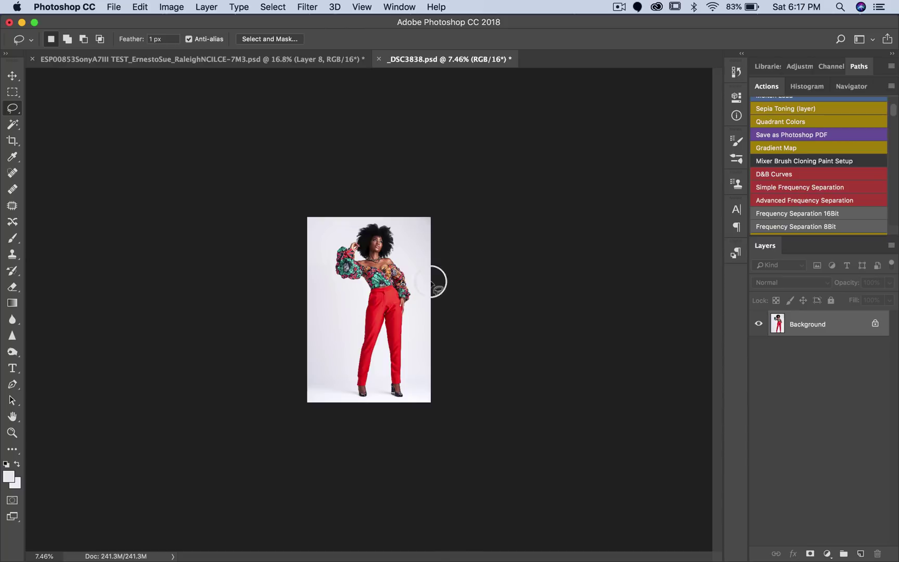
Zoom in twice on the fashion photo to 12.5% so the model fills more of the window.
key("z")
left_click(398, 276)
left_click(398, 276)
key("l")
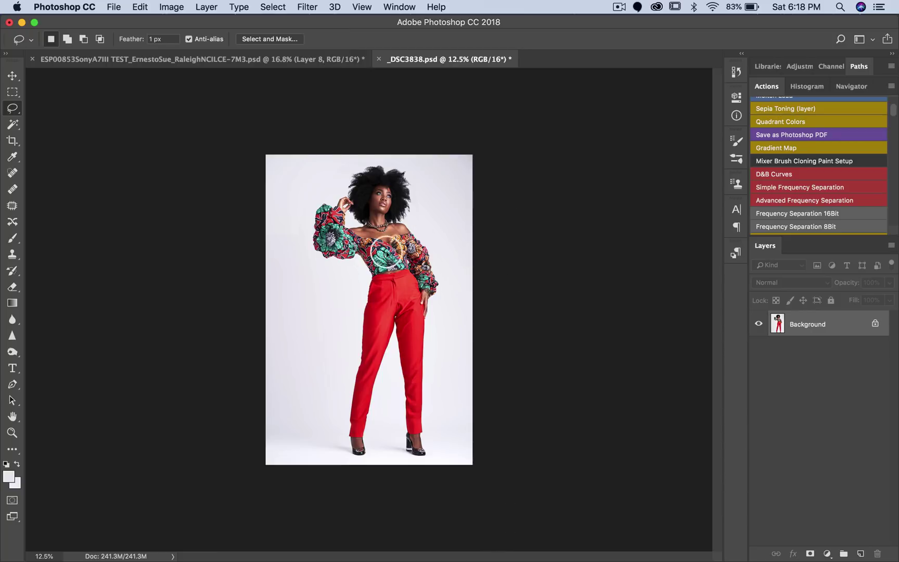
left_click(306, 5)
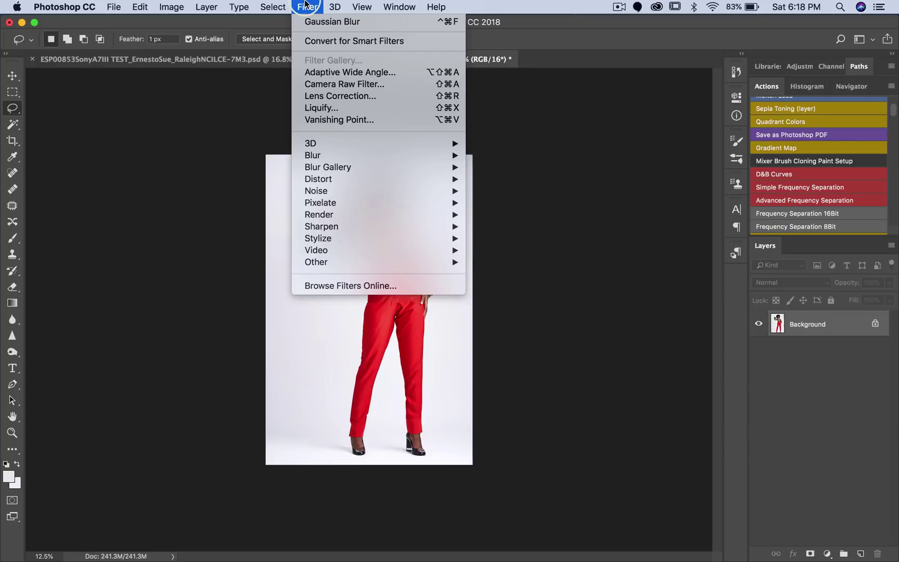
mouse_move(274, 8)
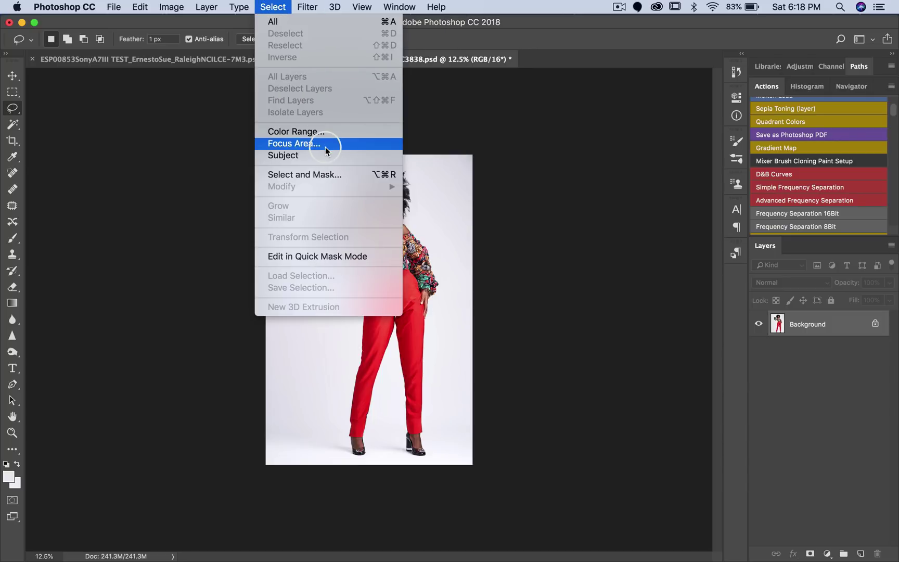
left_click(306, 134)
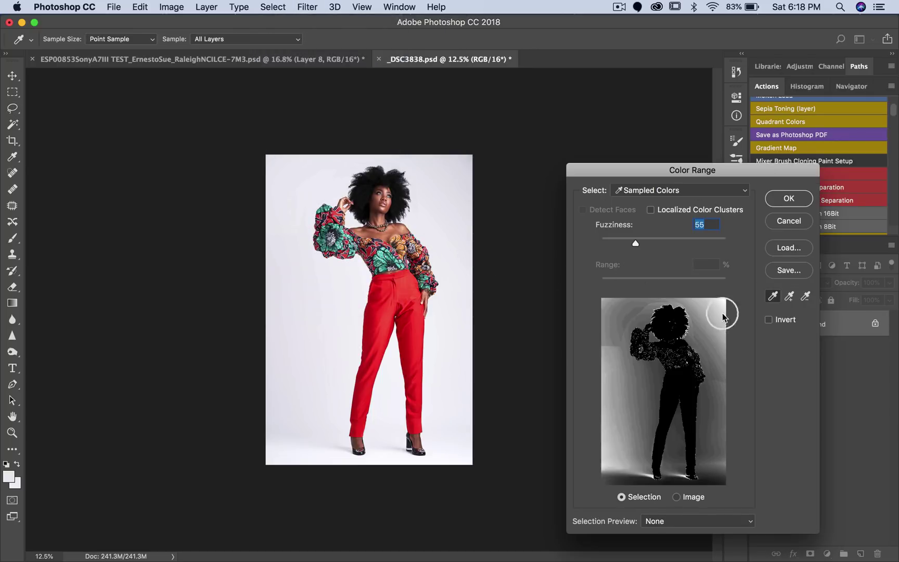
left_click(459, 195)
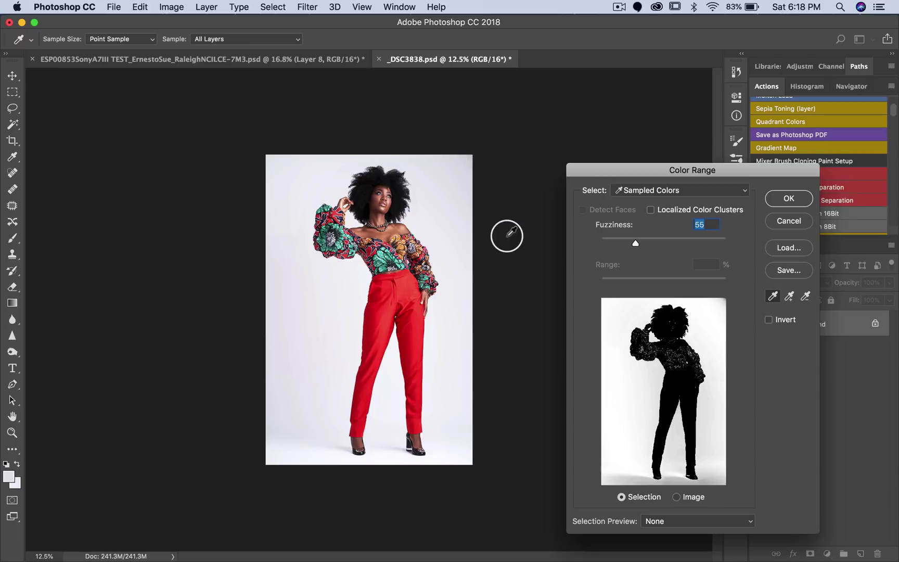
left_click(464, 162)
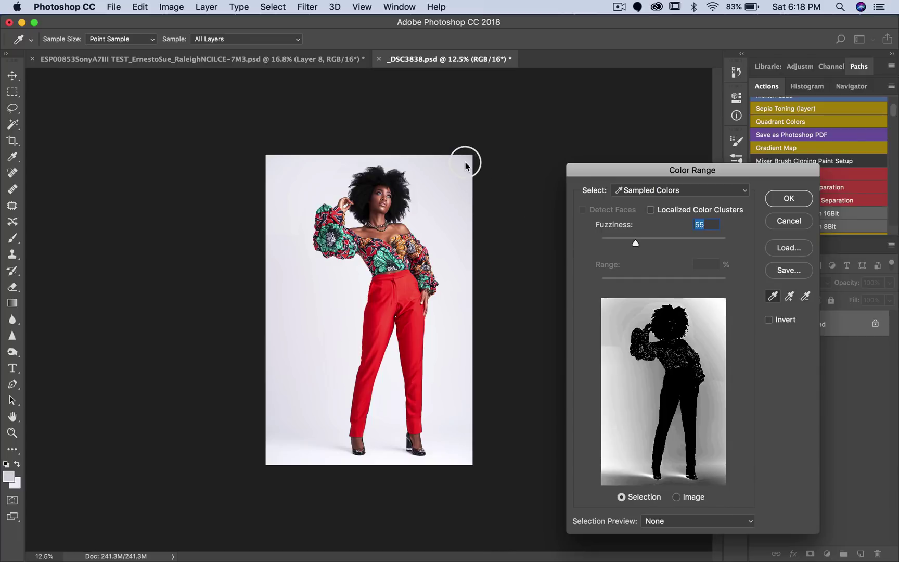
left_click(455, 183)
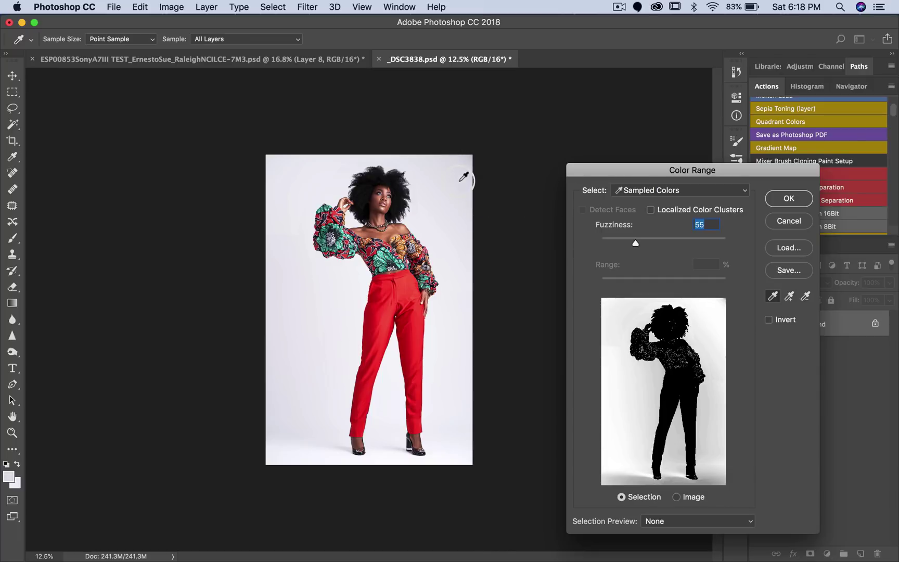
left_click(791, 220)
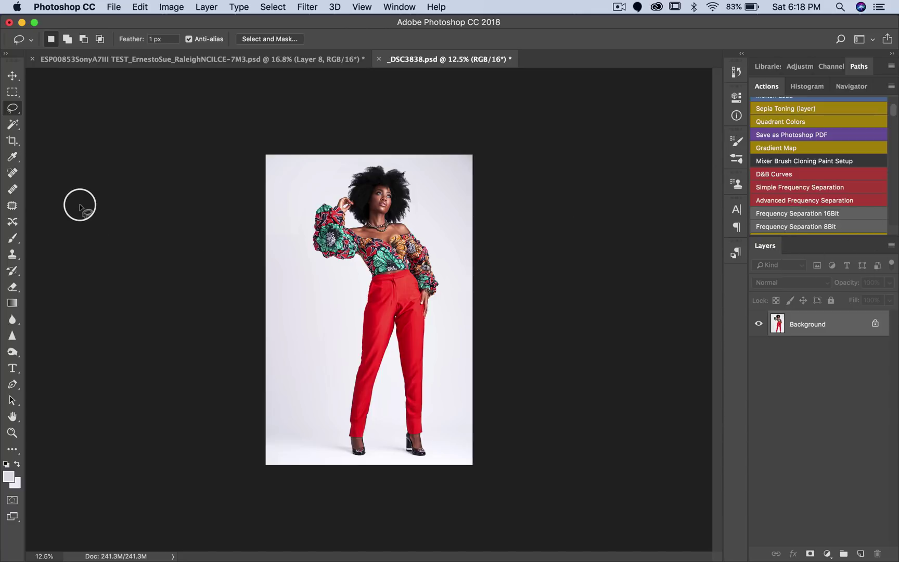
With the Crop tool chosen, set white as foreground and black as background colour.
left_click(11, 143)
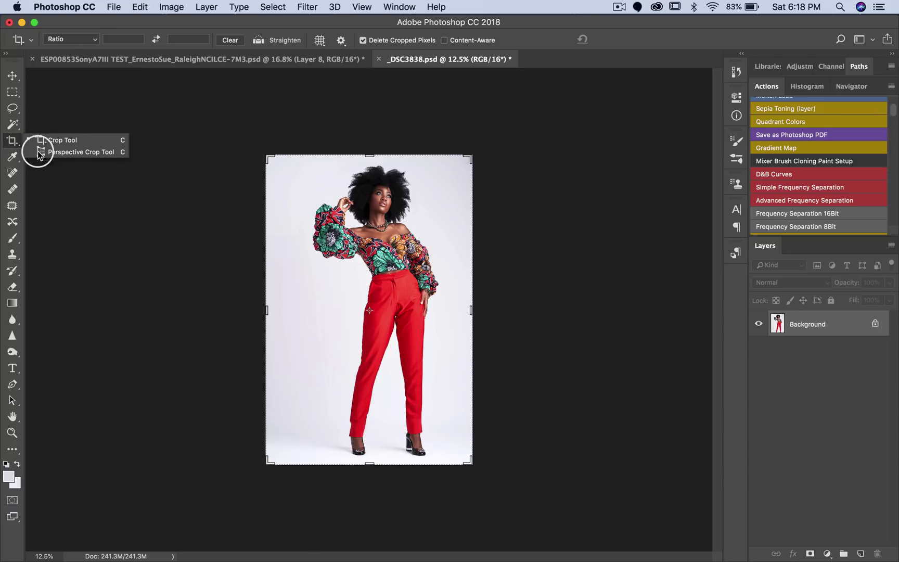
left_click(58, 140)
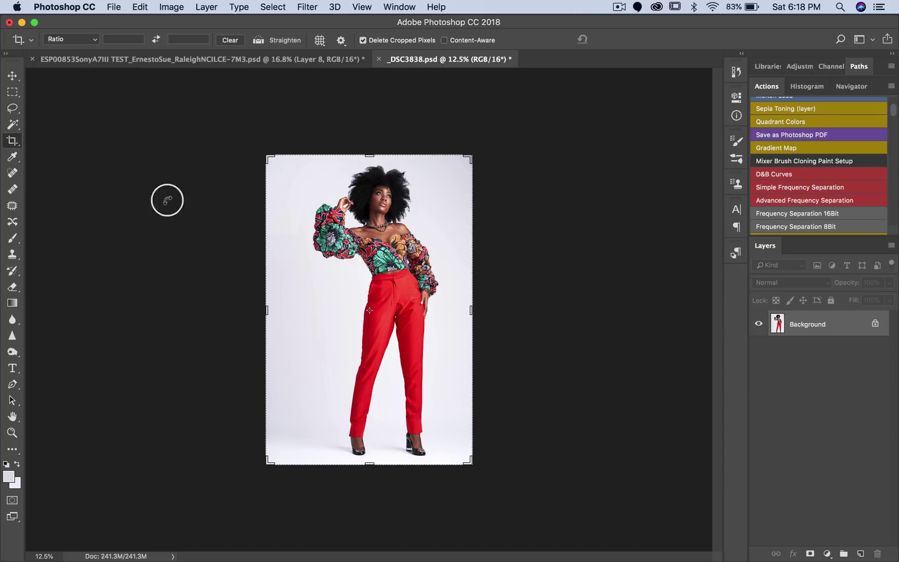
left_click(5, 463)
left_click(17, 463)
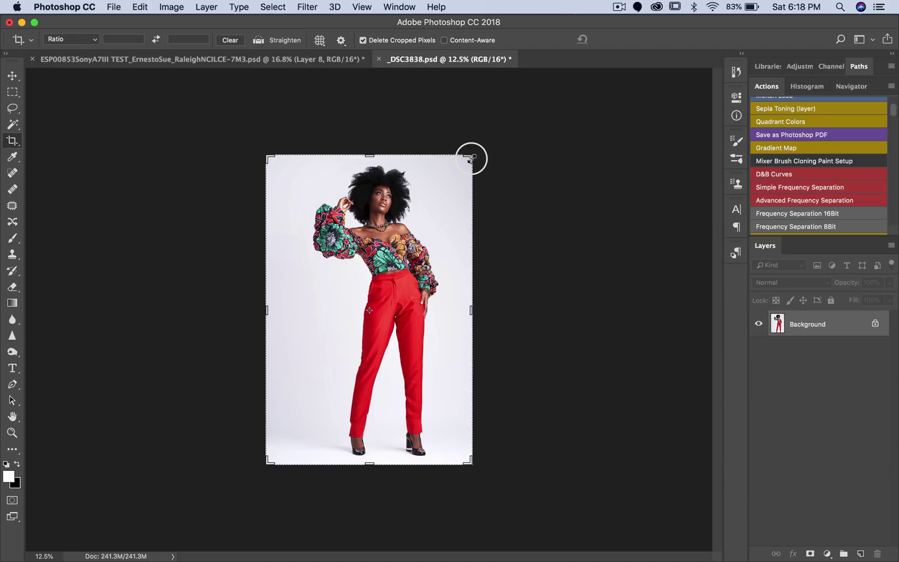
Drag the crop beyond the photo's top-right and apply it, leaving the canvas at original size.
left_click_drag(470, 158, 560, 90)
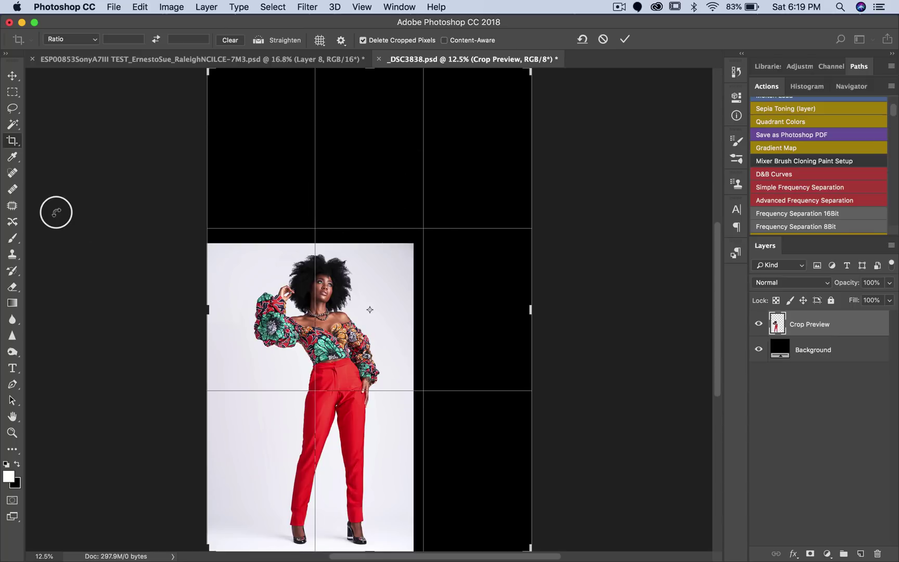
left_click(12, 76)
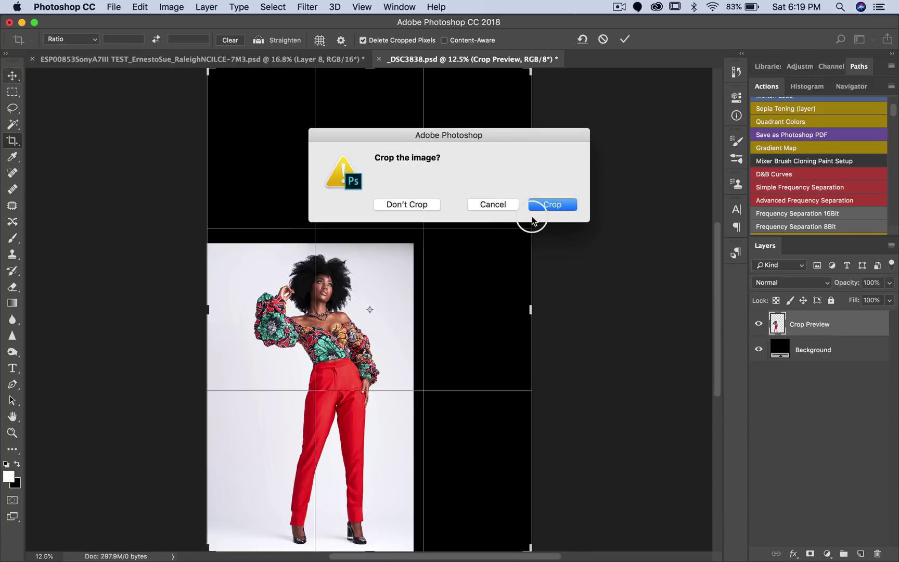
left_click(553, 205)
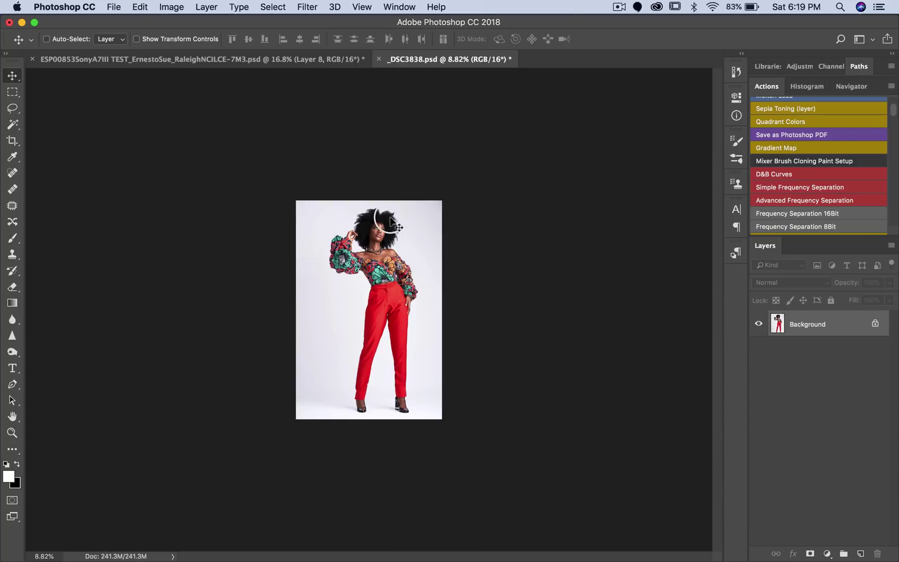
Crop outward past the top-right corner so the canvas grows up and right, filled black.
key("c")
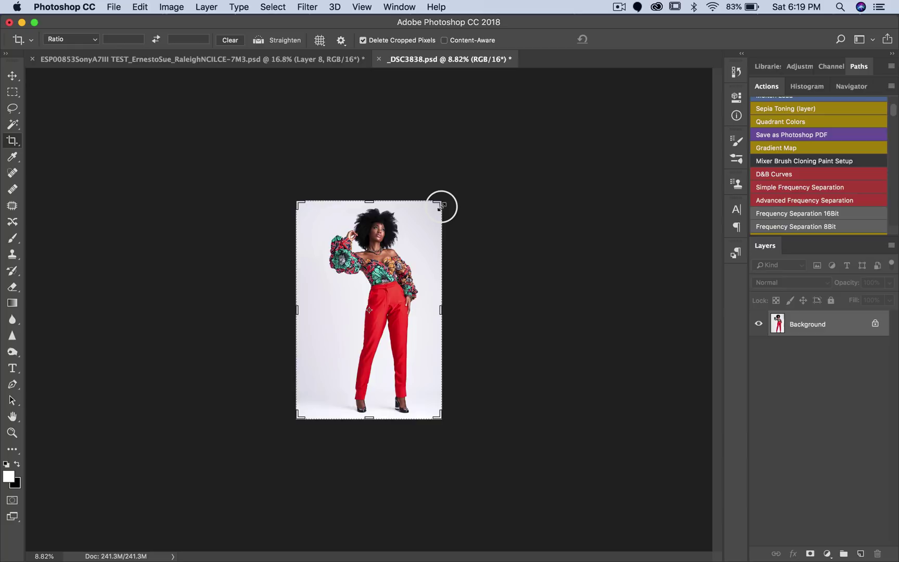
left_click_drag(441, 203, 478, 145)
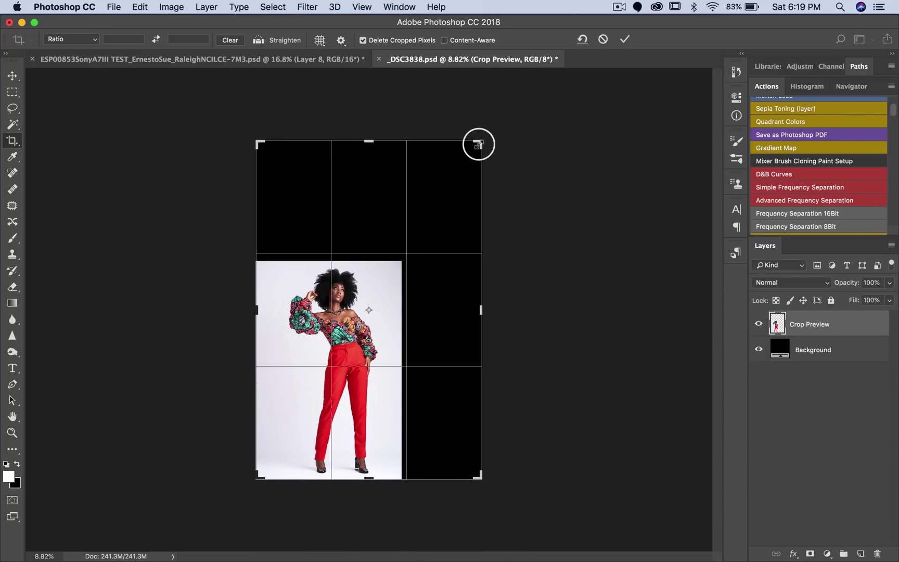
key("Return")
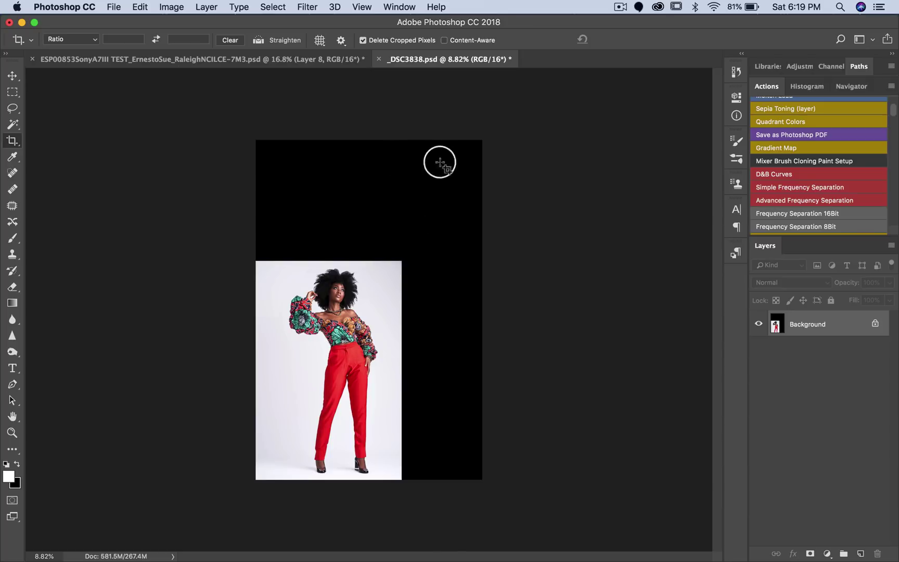
left_click(13, 77)
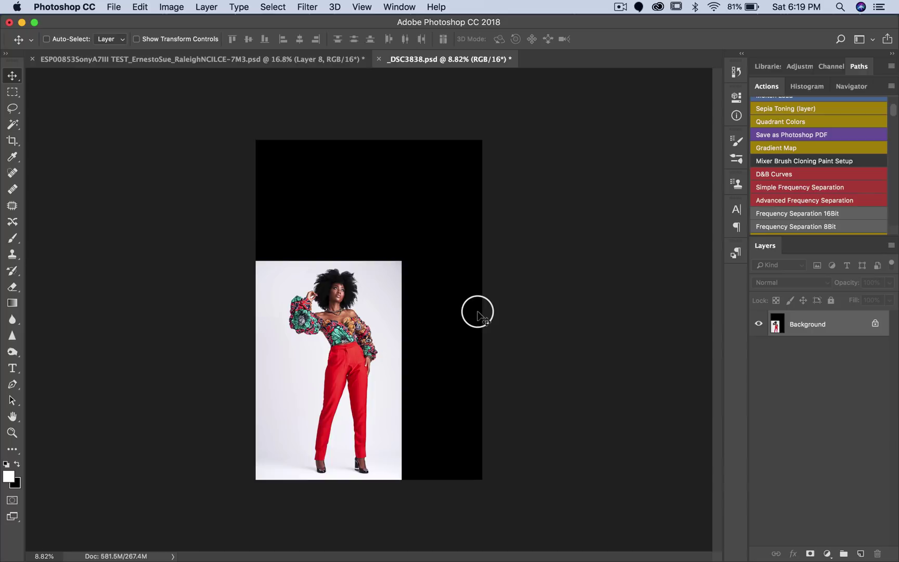
Stretch a thin marquee strip of backdrop rightward with Free Transform to fill the black right side.
left_click(13, 96)
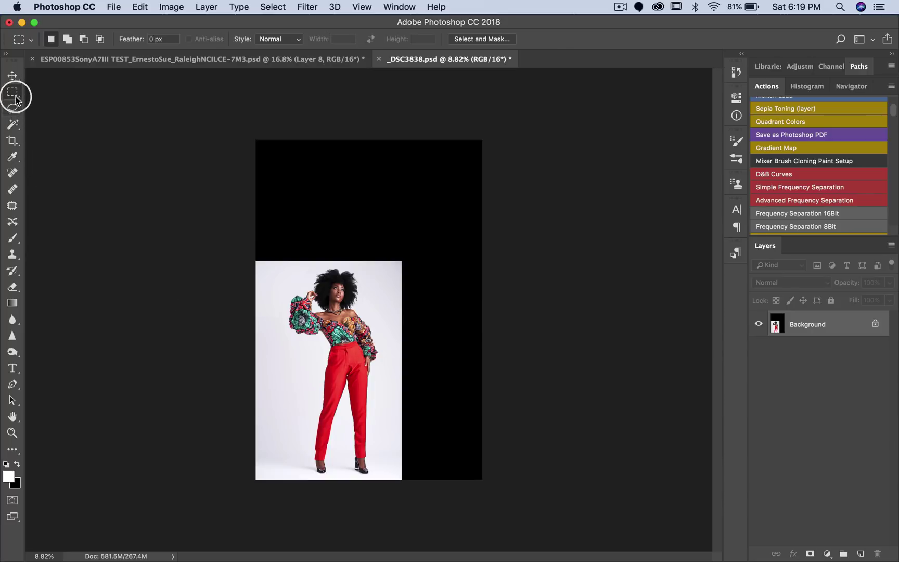
left_click(59, 91)
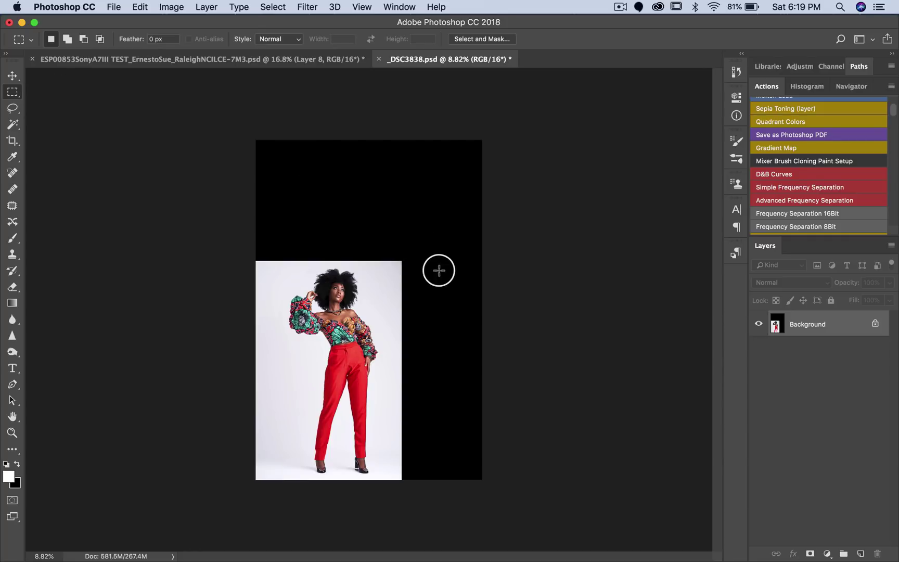
left_click_drag(399, 254, 406, 498)
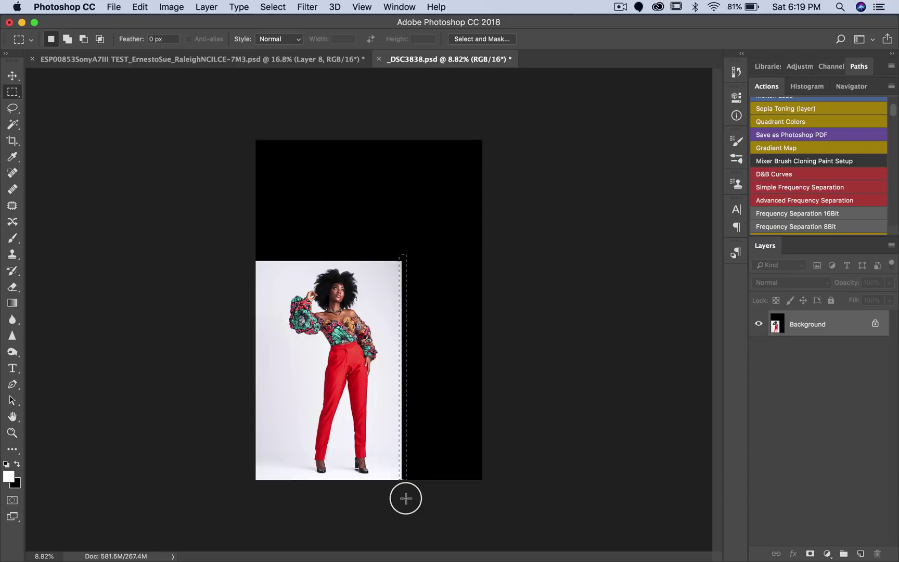
key("super+t")
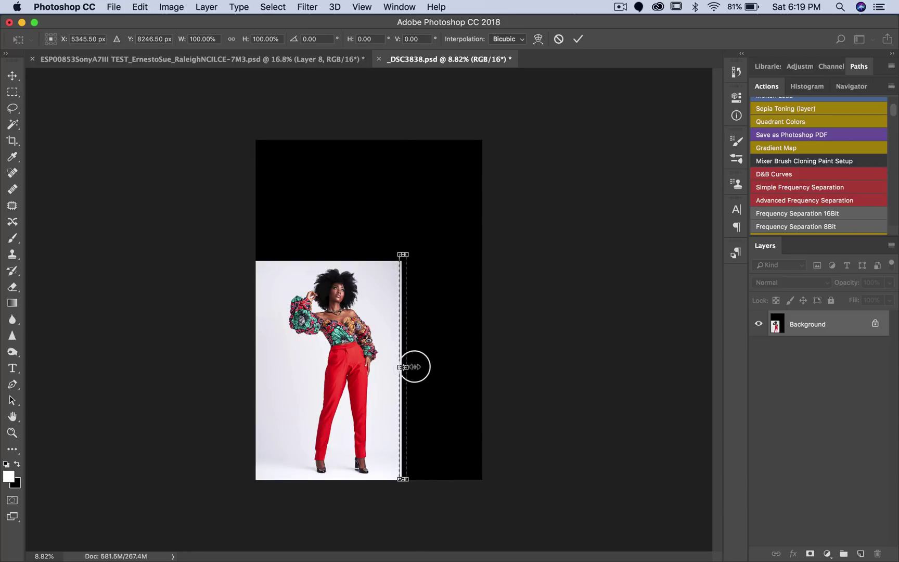
left_click_drag(415, 367, 692, 338)
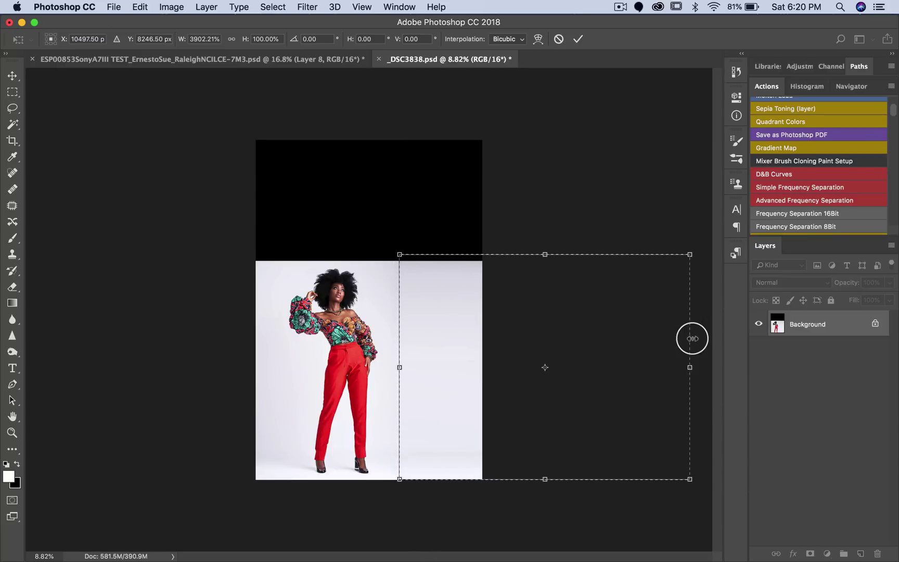
key("Return")
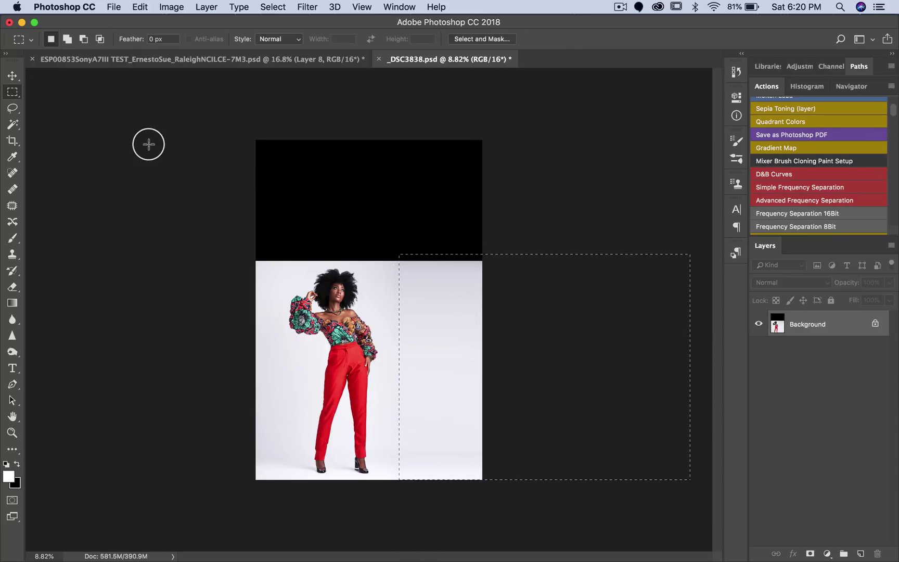
left_click(12, 75)
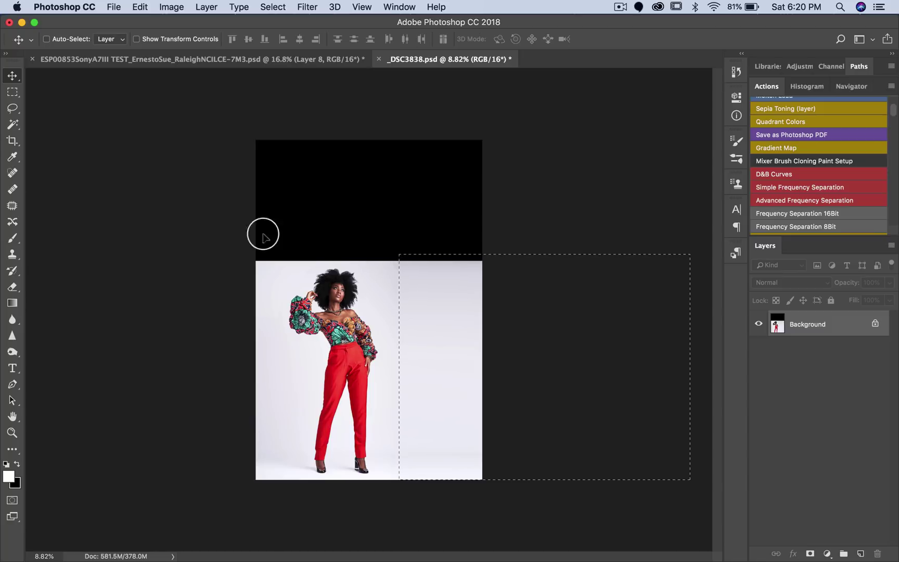
Marquee a thin strip across the photo's top and stretch it up to the canvas top.
key("super+d")
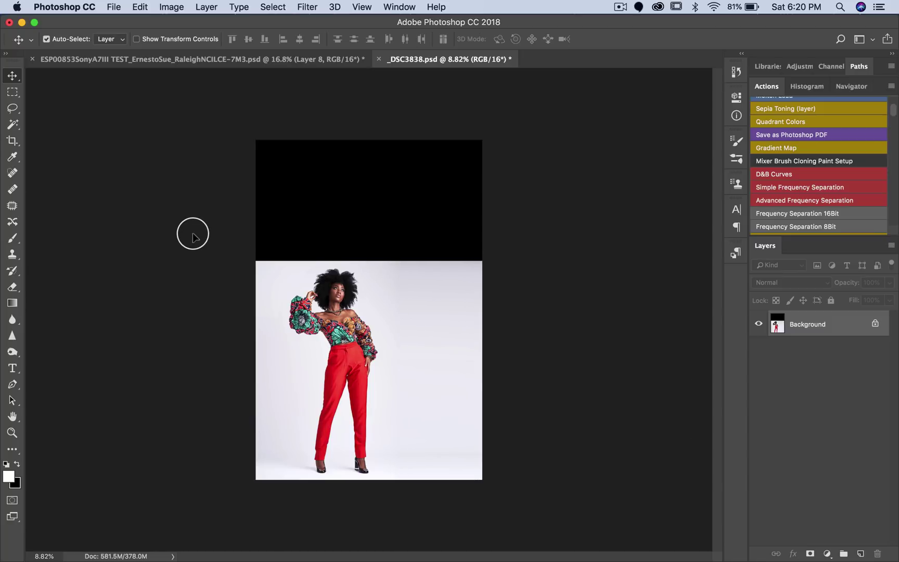
left_click(16, 94)
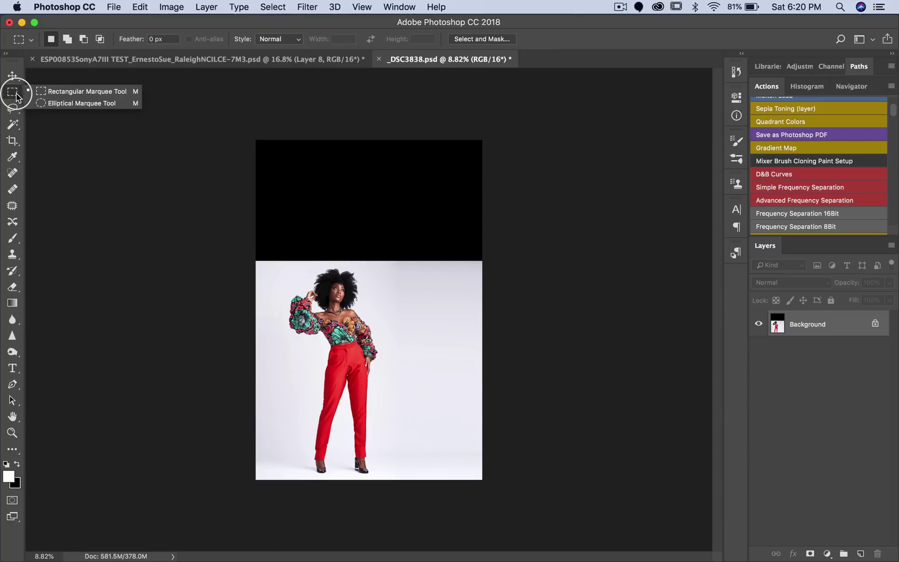
left_click(57, 91)
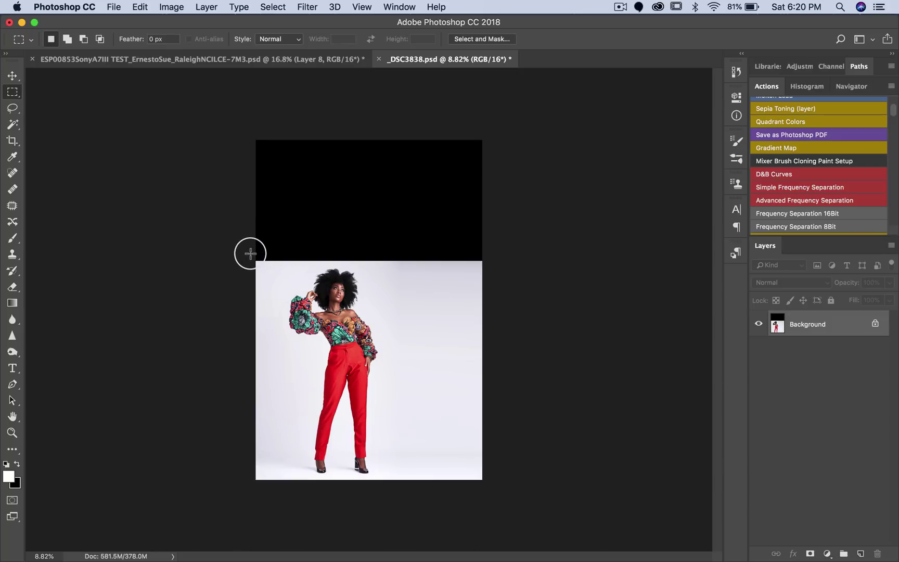
left_click_drag(250, 254, 494, 265)
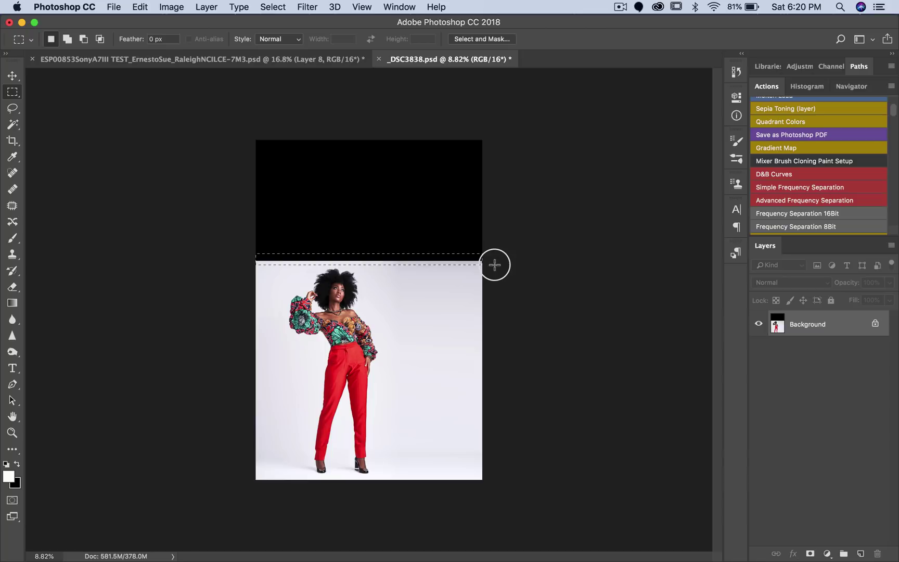
key("super+t")
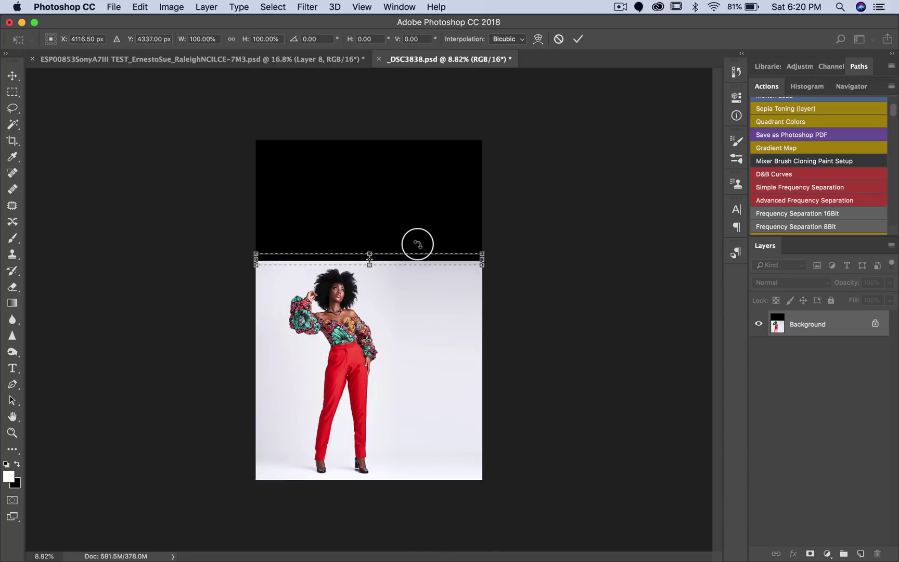
left_click_drag(369, 255, 305, 9)
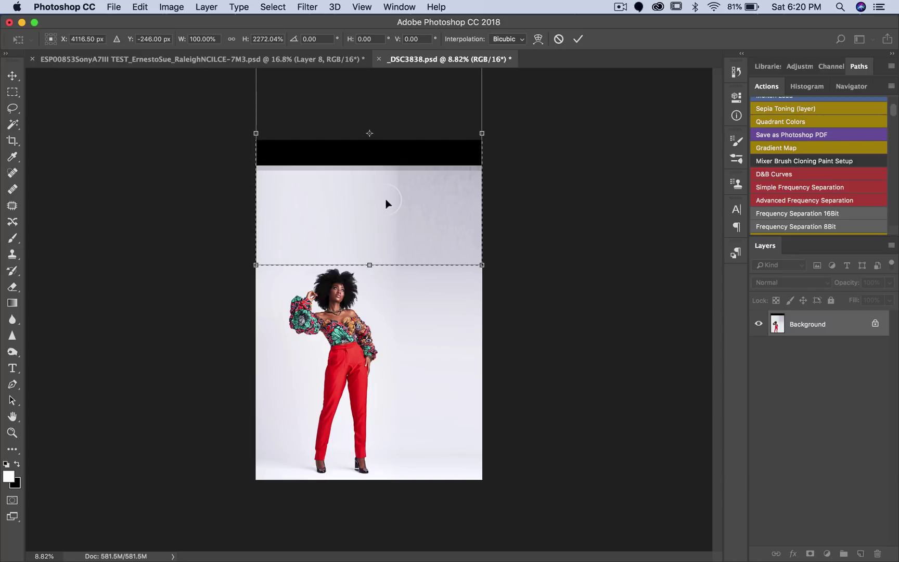
key("super+minus")
key("super+minus")
left_click_drag(365, 116, 361, 42)
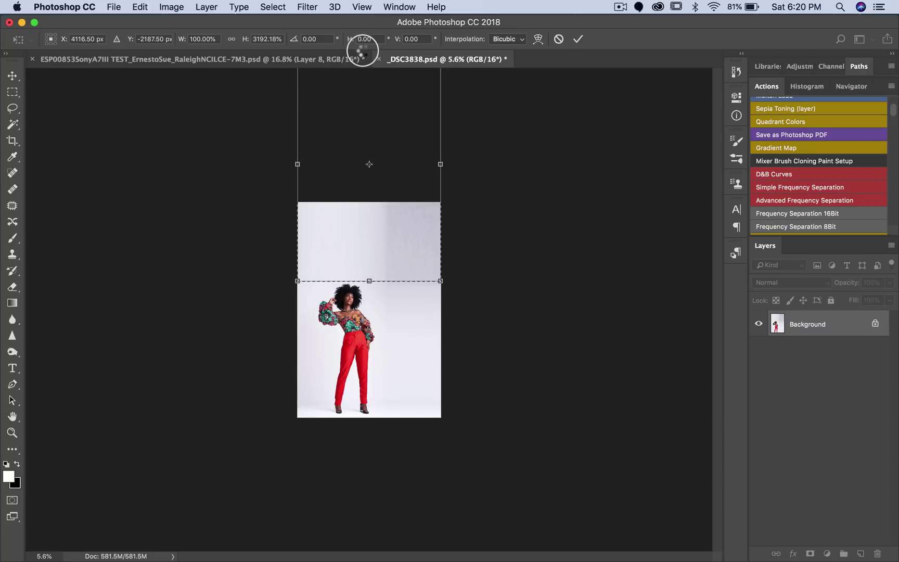
key("Return")
key("super+plus")
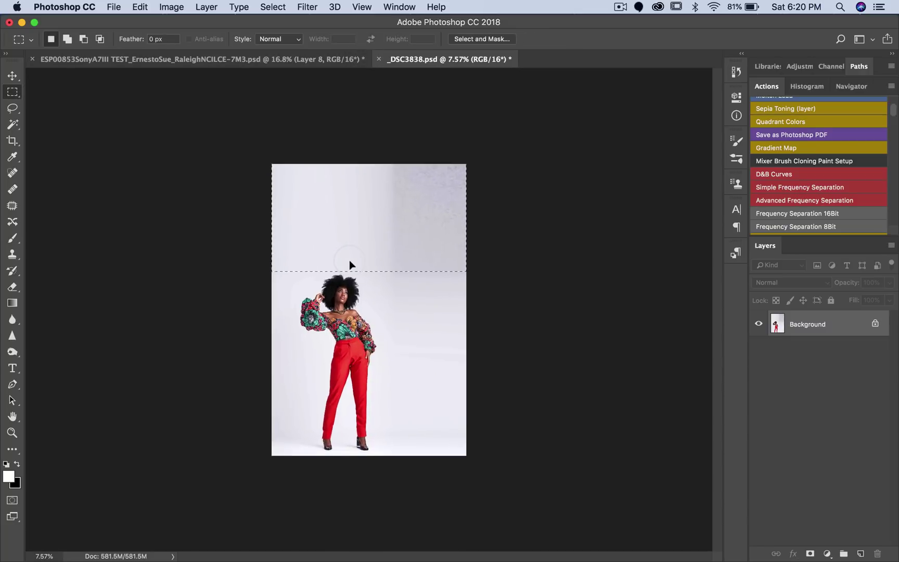
key("super+plus")
left_click(528, 238)
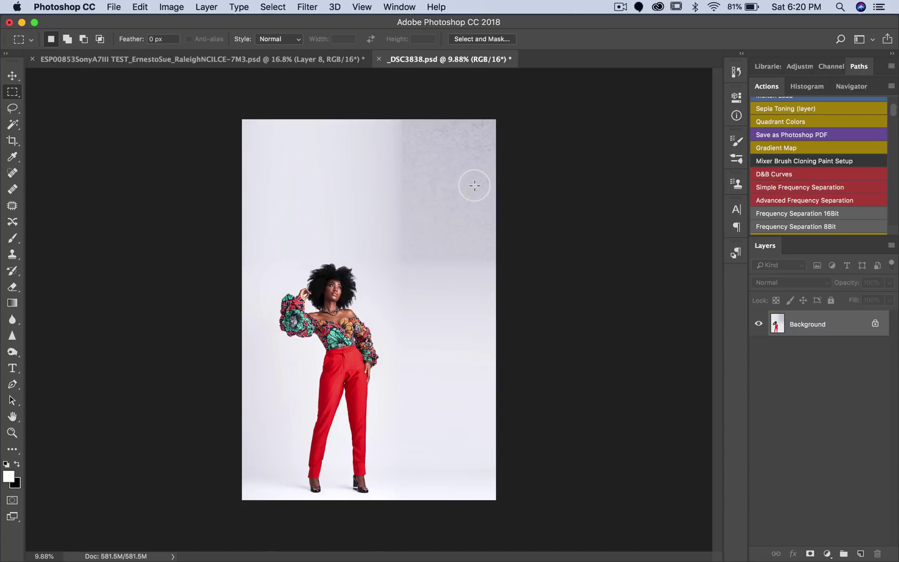
Run the Simple Frequency Separation action, blurring the Low Frequency layer at radius 14.
key("v")
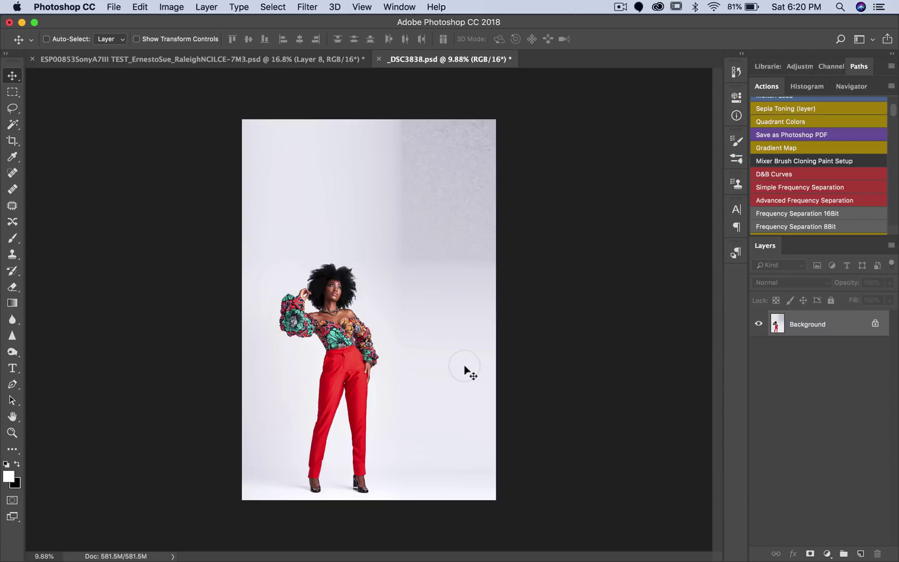
left_click(776, 185)
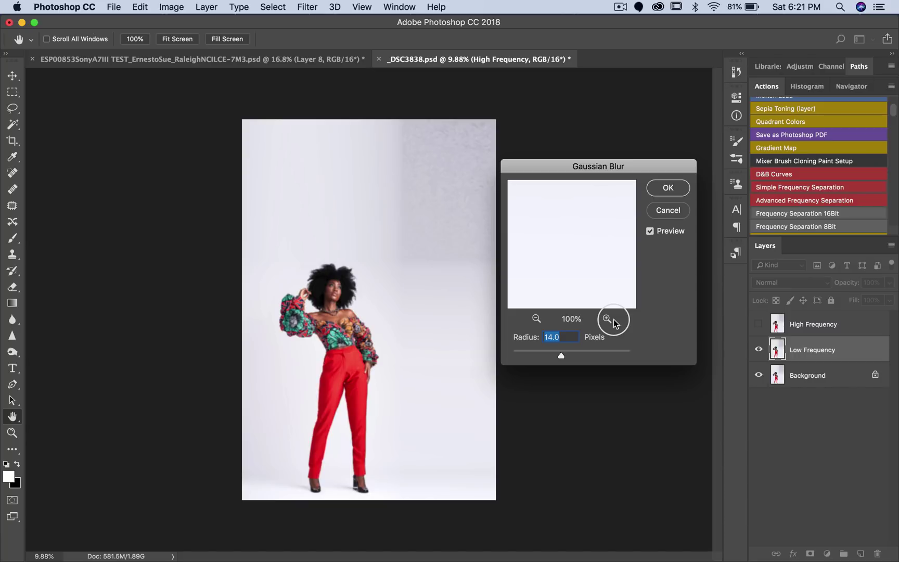
left_click(662, 185)
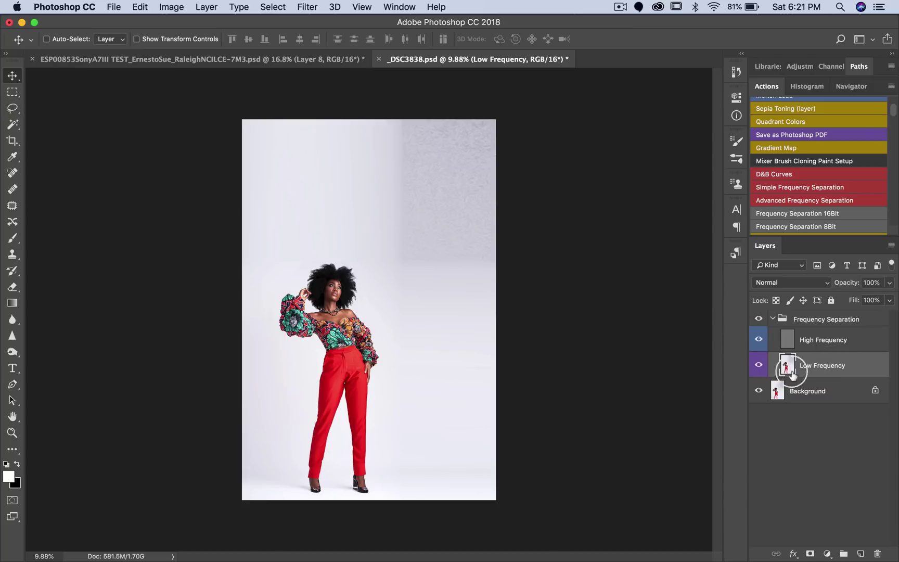
Draw a loose freehand lasso around the model to select the surrounding backdrop.
left_click(13, 108)
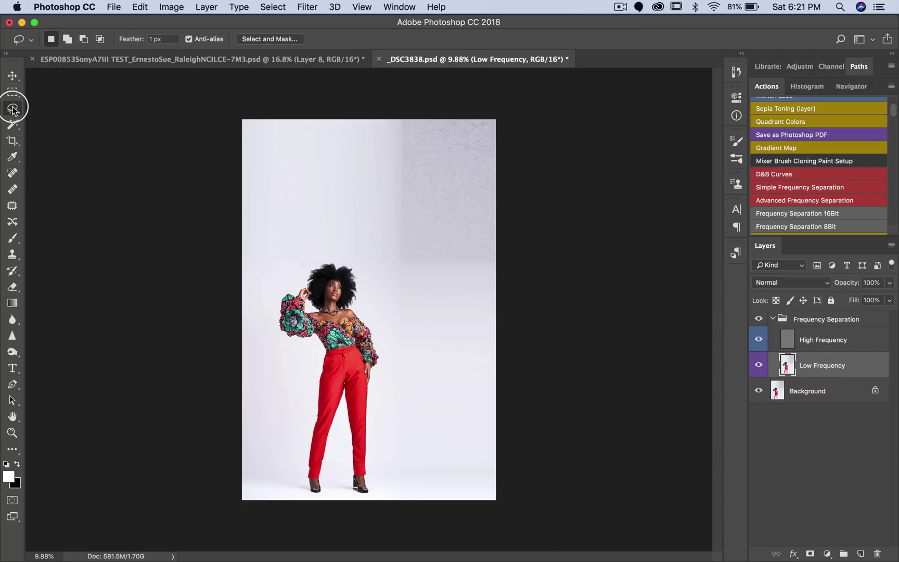
right_click(13, 108)
left_click(53, 106)
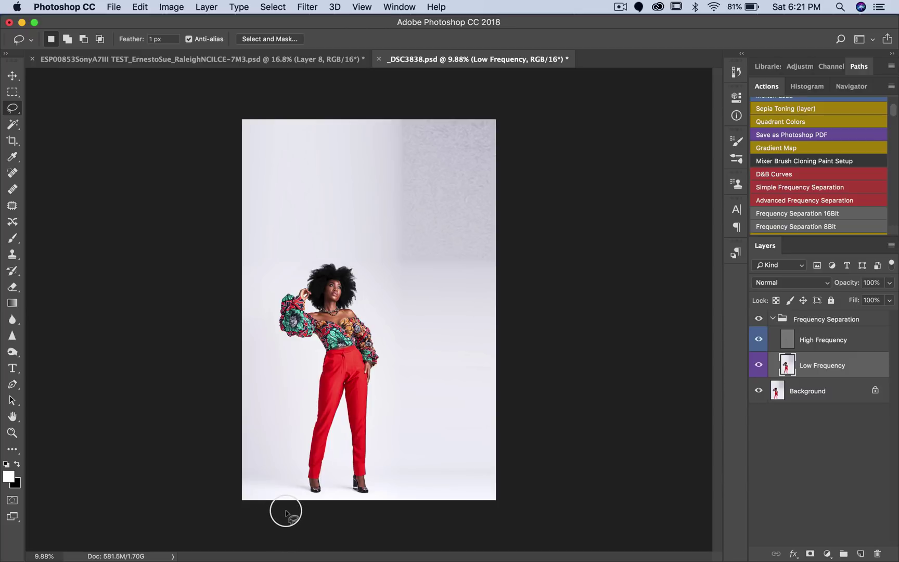
left_click_drag(286, 513, 289, 452)
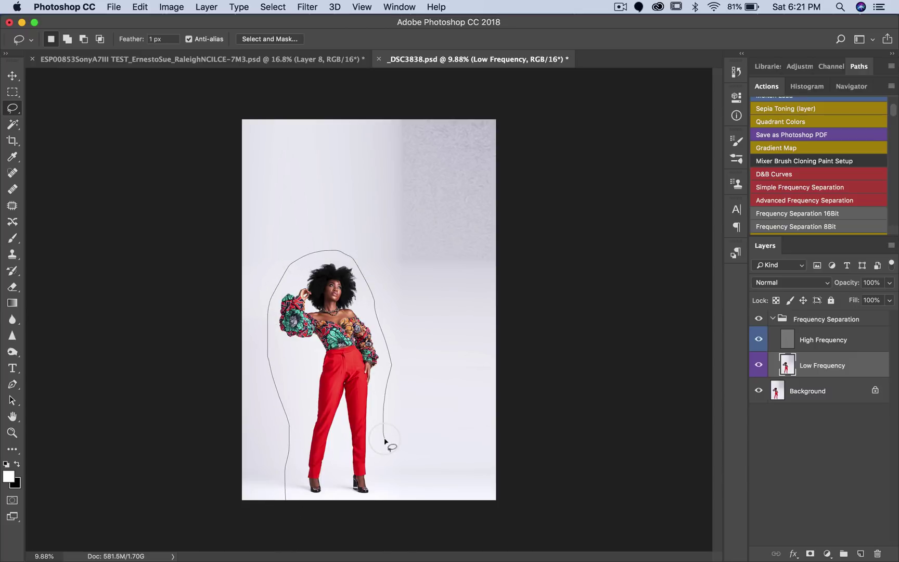
mouse_move(385, 441)
left_mouse_down()
mouse_move(393, 528)
mouse_move(532, 559)
mouse_move(606, 442)
mouse_move(556, 129)
mouse_move(544, 97)
mouse_move(513, 61)
mouse_move(316, 2)
mouse_move(175, 8)
mouse_move(140, 269)
mouse_move(152, 554)
mouse_move(293, 524)
left_mouse_up()
Copy the selected backdrop to Layer 1 and give it a 103.1-pixel Gaussian Blur.
key("super+j")
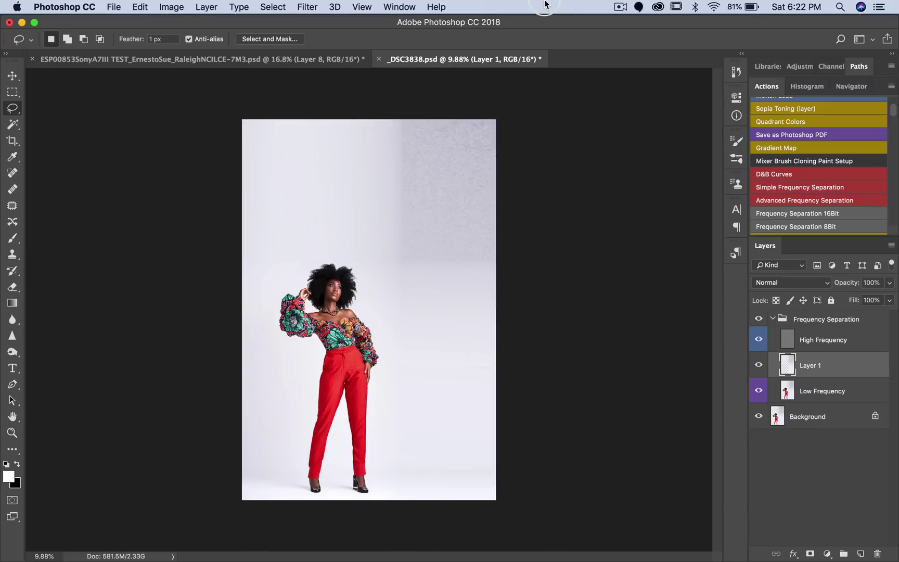
left_click(301, 6)
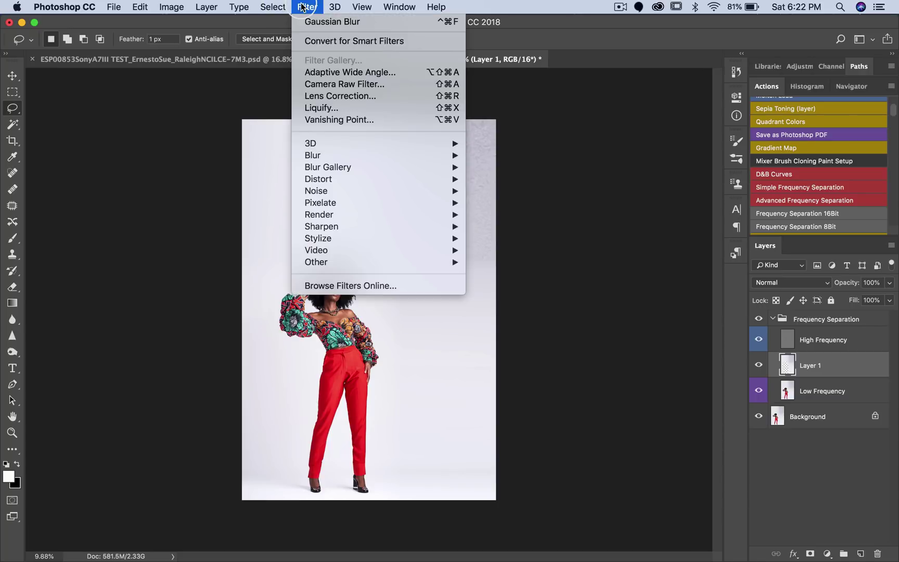
mouse_move(371, 155)
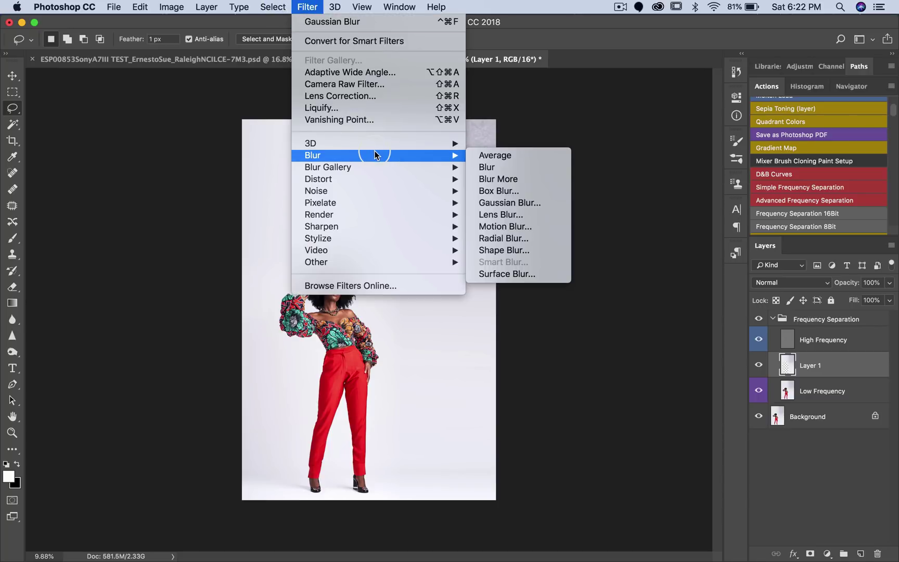
left_click(517, 202)
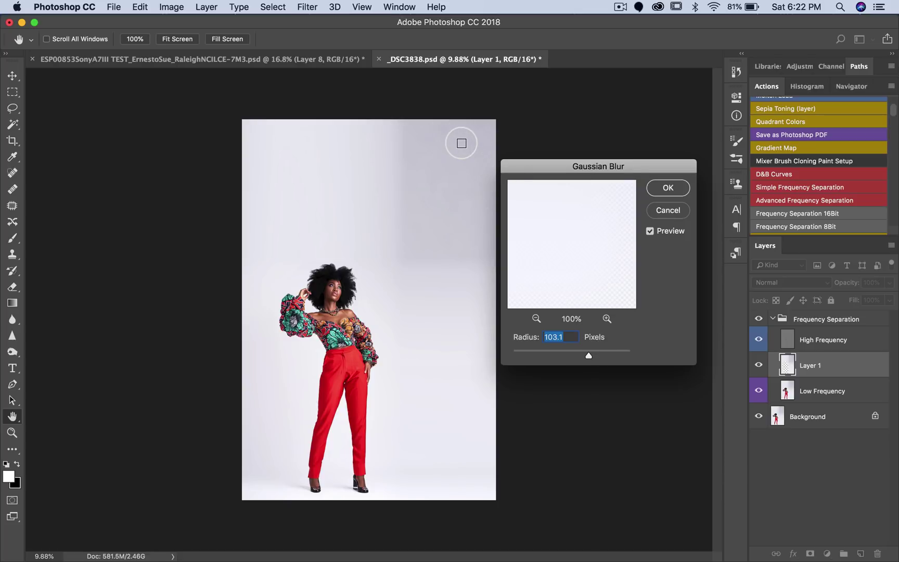
left_click(662, 186)
scroll(445, 156, "up", 5)
scroll(445, 156, "up", 3)
scroll(445, 156, "down", 2)
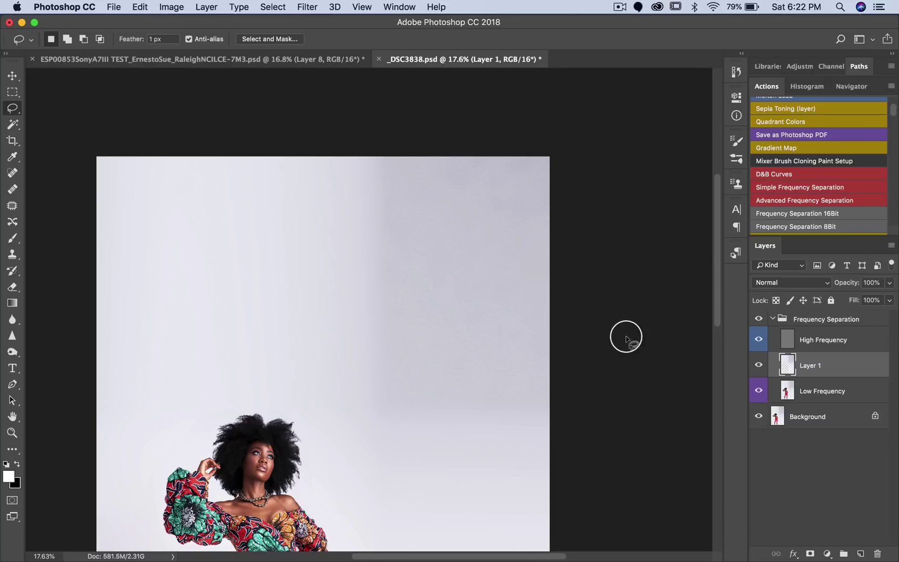
On the High Frequency layer, pick the Clone Stamp tool with a 1400 brush size.
left_click(807, 344)
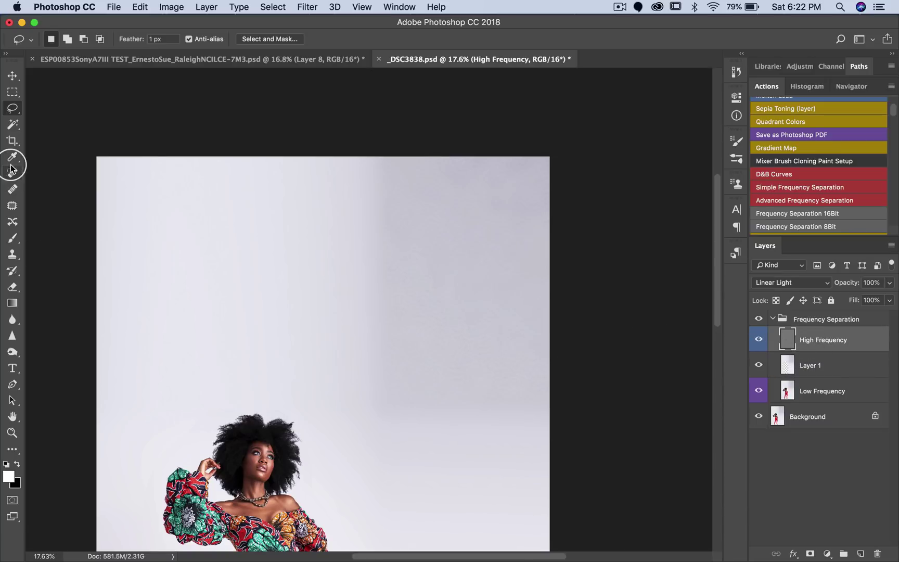
left_click(13, 254)
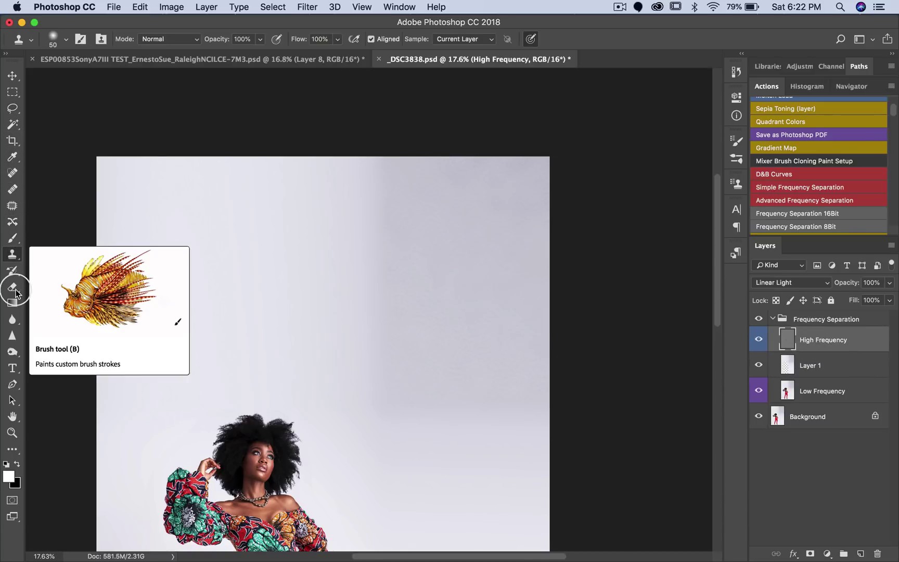
left_click(13, 255)
left_click(68, 254)
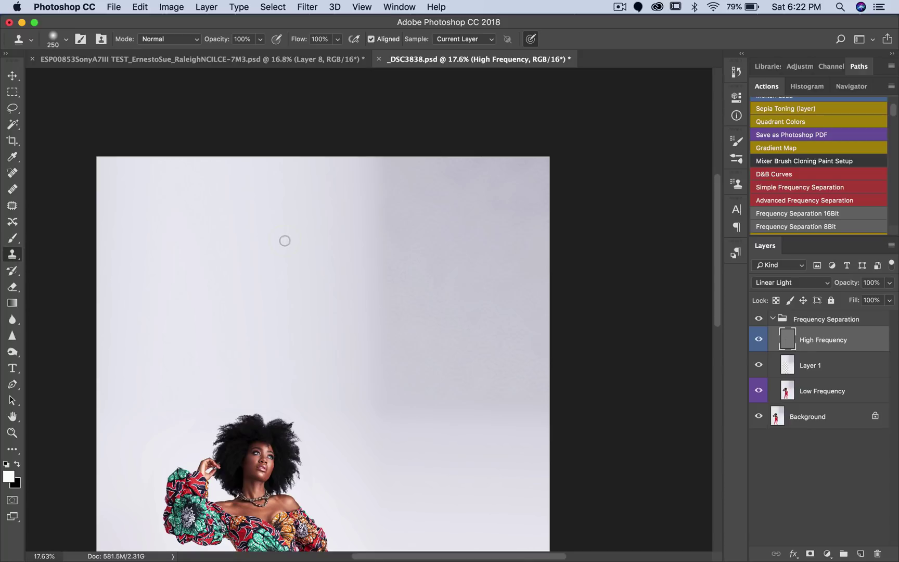
key("bracketright")
key("bracketright")
key("bracketright")
key("bracketright")
key("bracketright")
key("bracketright")
Sample clean backdrop and clone it over the textured streaks in the upper-right backdrop.
left_click(276, 212, "alt")
left_click_drag(414, 364, 446, 404)
key("super+z")
left_click_drag(371, 191, 315, 186)
left_click_drag(476, 260, 497, 240)
left_click_drag(391, 363, 401, 375)
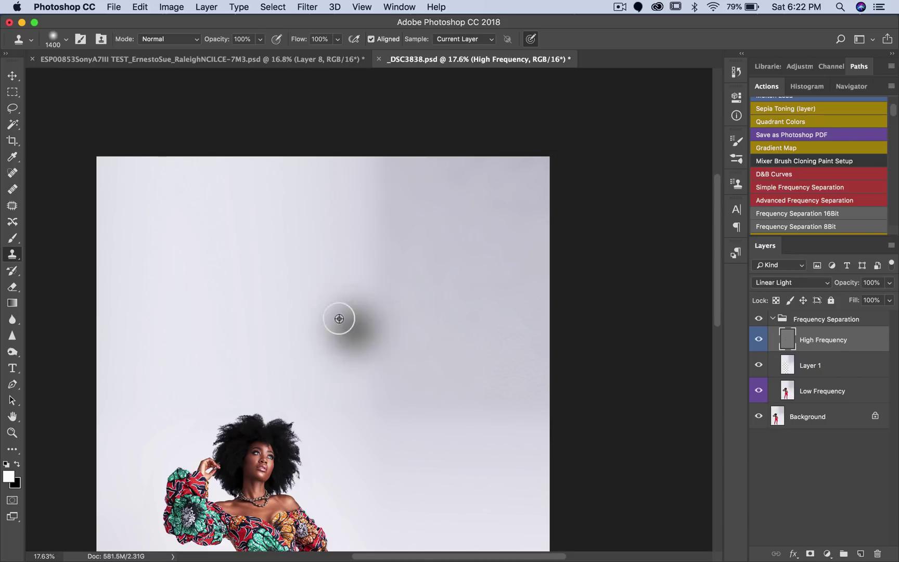
mouse_move(518, 359)
left_mouse_down()
mouse_move(525, 388)
mouse_move(492, 390)
mouse_move(435, 372)
mouse_move(450, 399)
left_mouse_up()
left_click(314, 249, "alt")
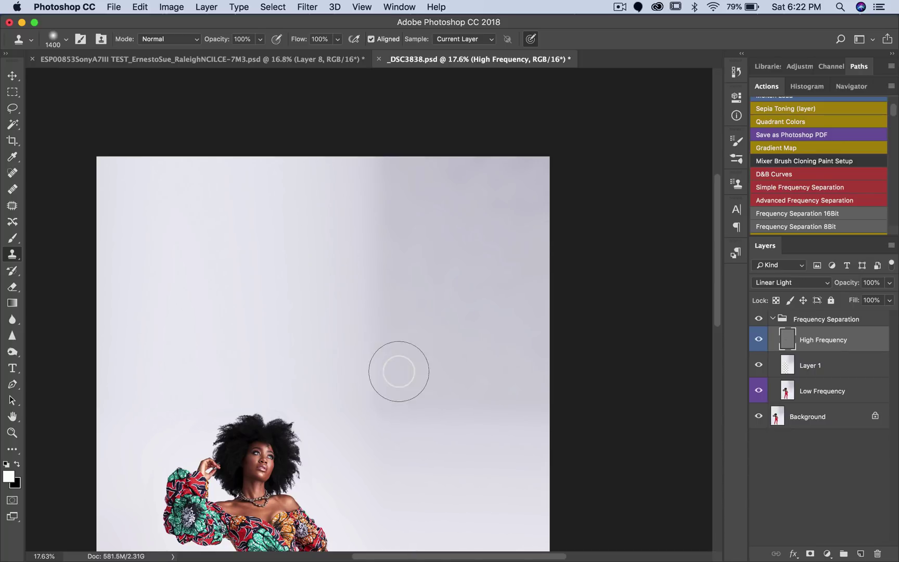
Zoom out to check the whole photo, then zoom back in.
key("z")
left_click(322, 236, "alt")
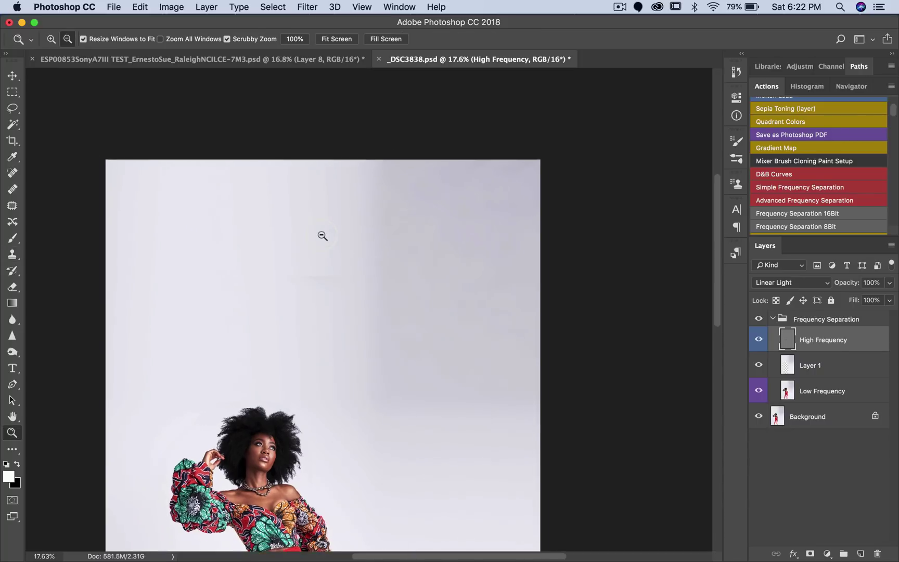
left_click(322, 236, "alt")
left_click(321, 235, "alt")
left_click(396, 373, "alt")
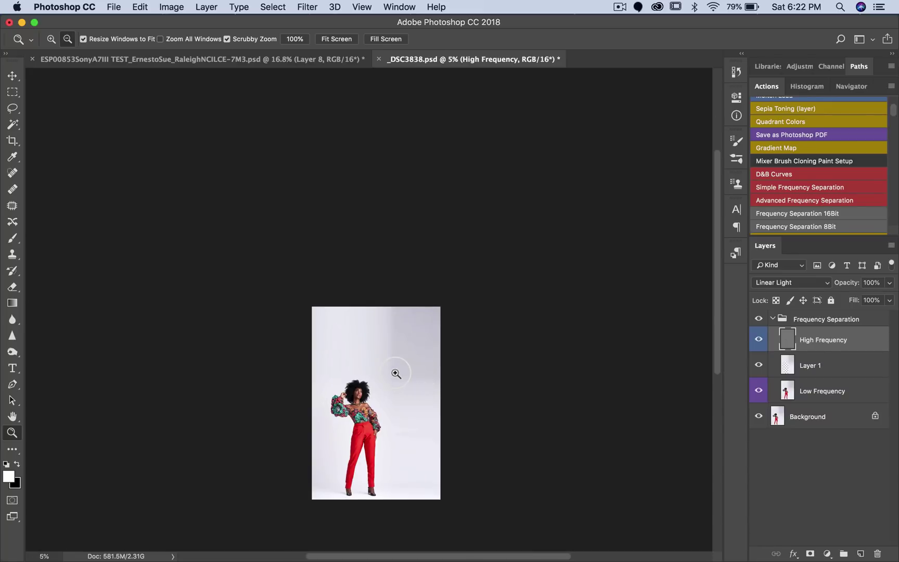
left_click(396, 373)
key("s")
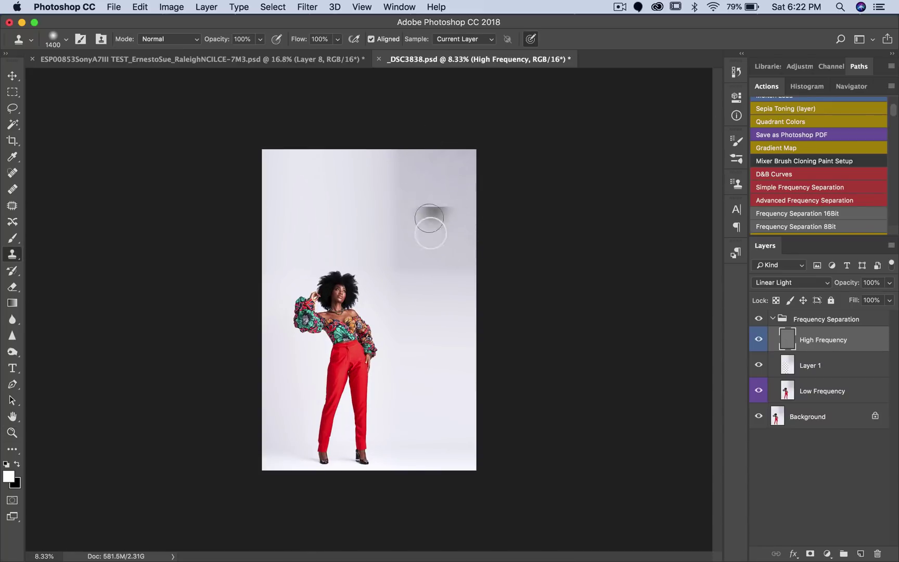
With the Frequency Separation group selected, Color Range-select the light backdrop at Fuzziness 55.
left_click(15, 77)
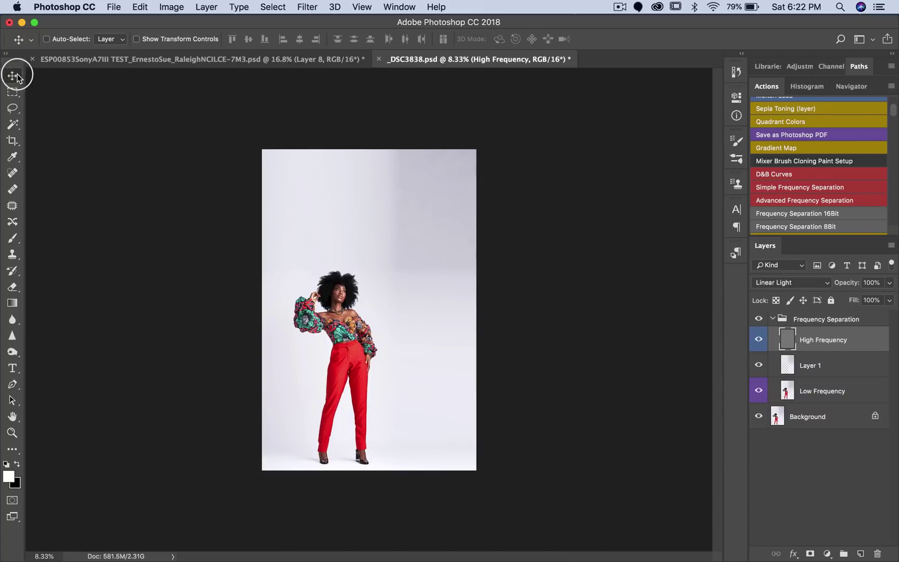
left_click(772, 319)
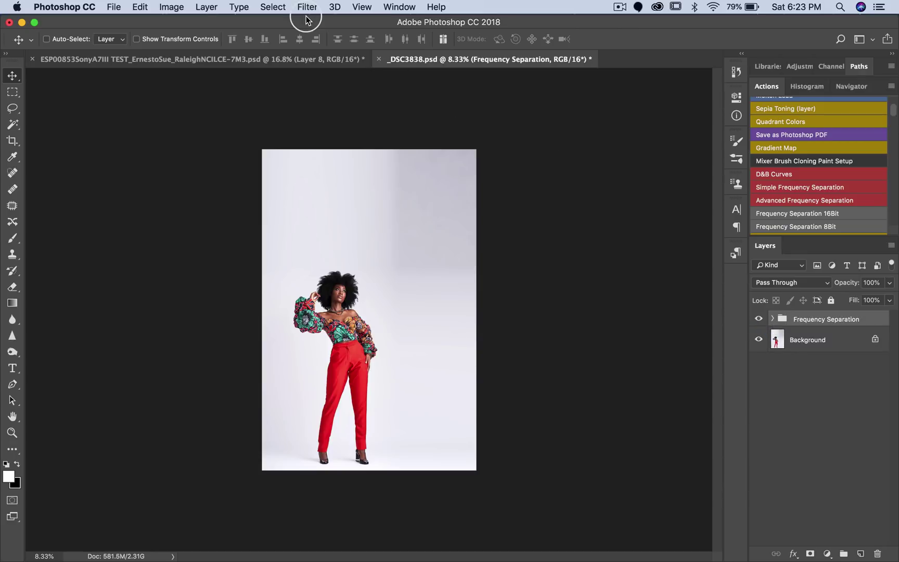
left_click(277, 7)
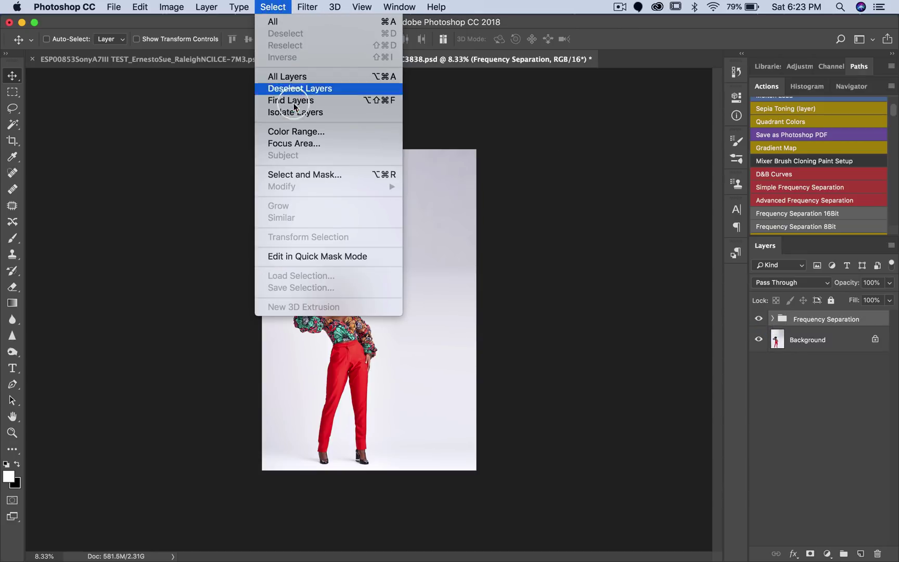
left_click(299, 131)
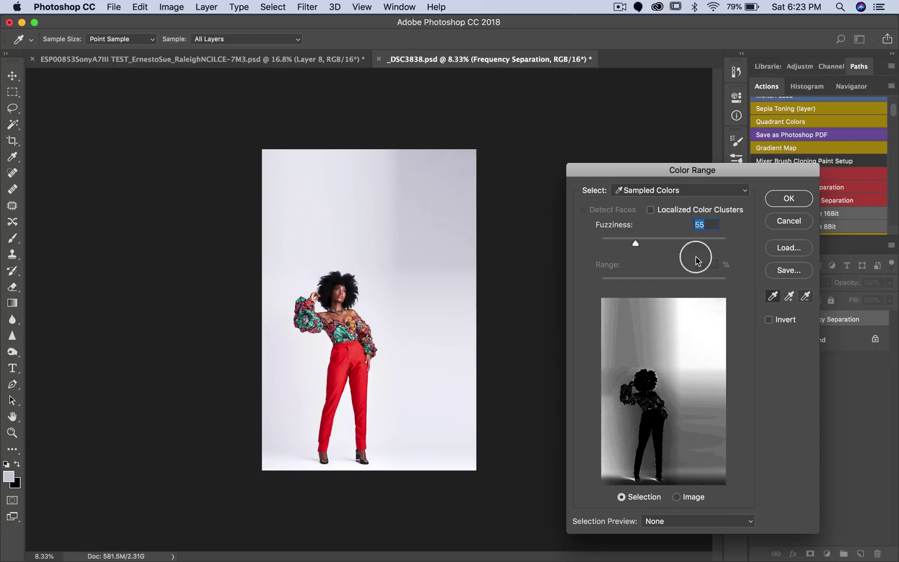
left_click(804, 201)
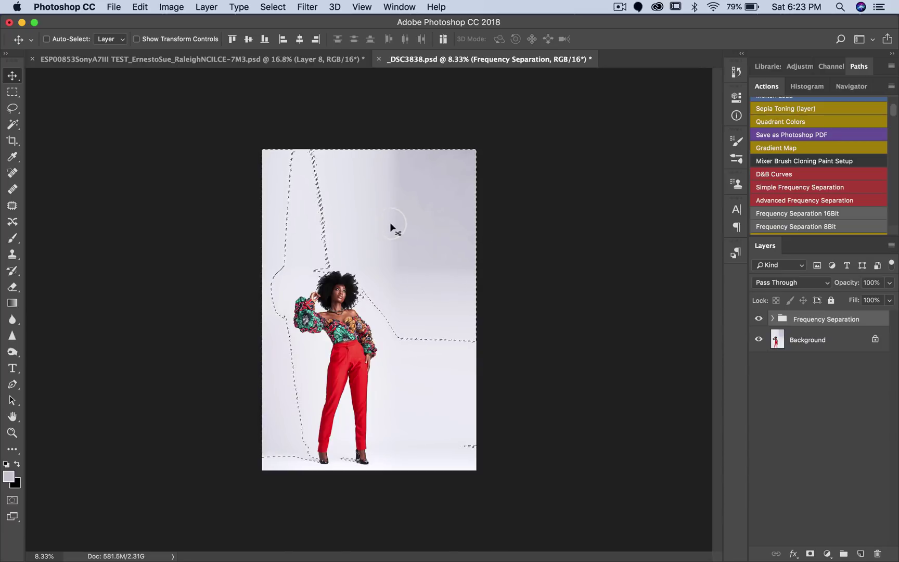
Add a Curves adjustment masked to the backdrop selection and raise the RGB midpoint to brighten it.
left_click(827, 553)
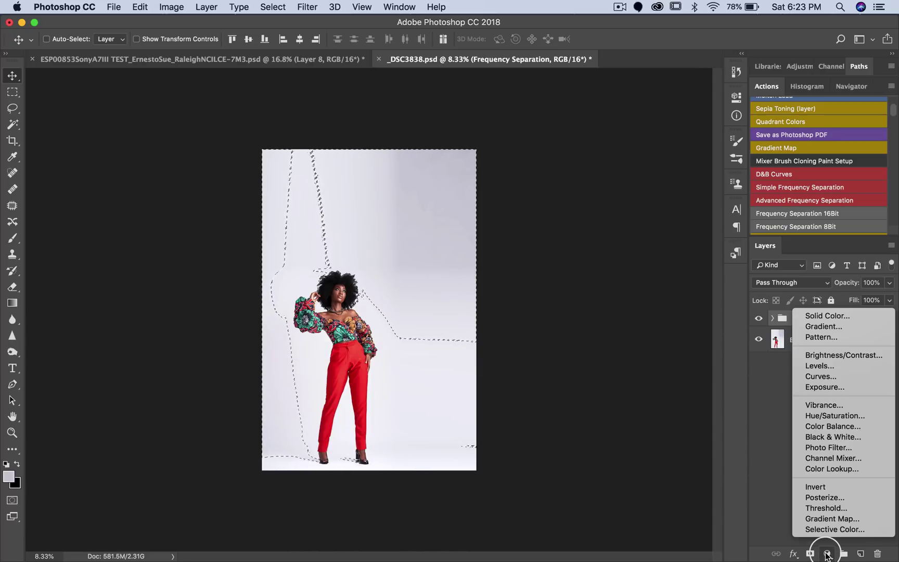
left_click(828, 380)
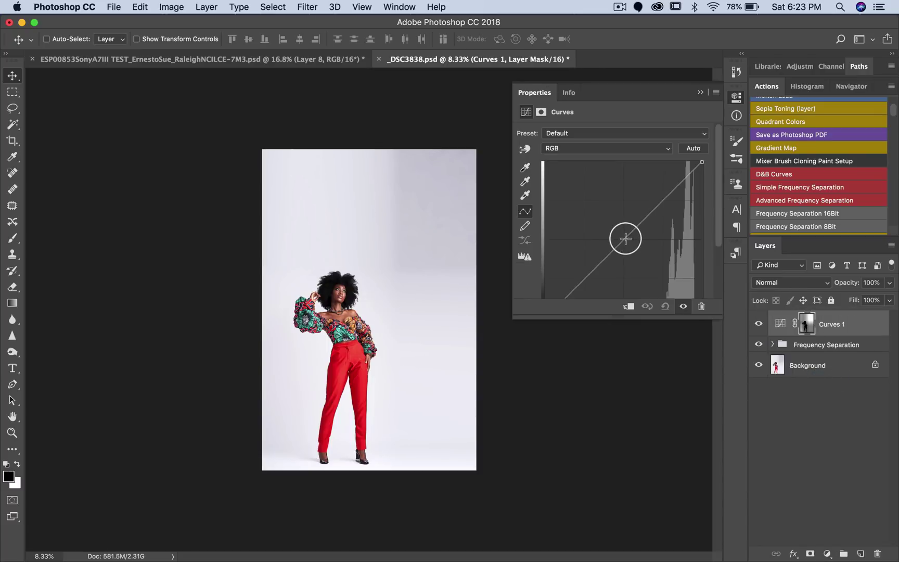
left_click_drag(624, 238, 615, 226)
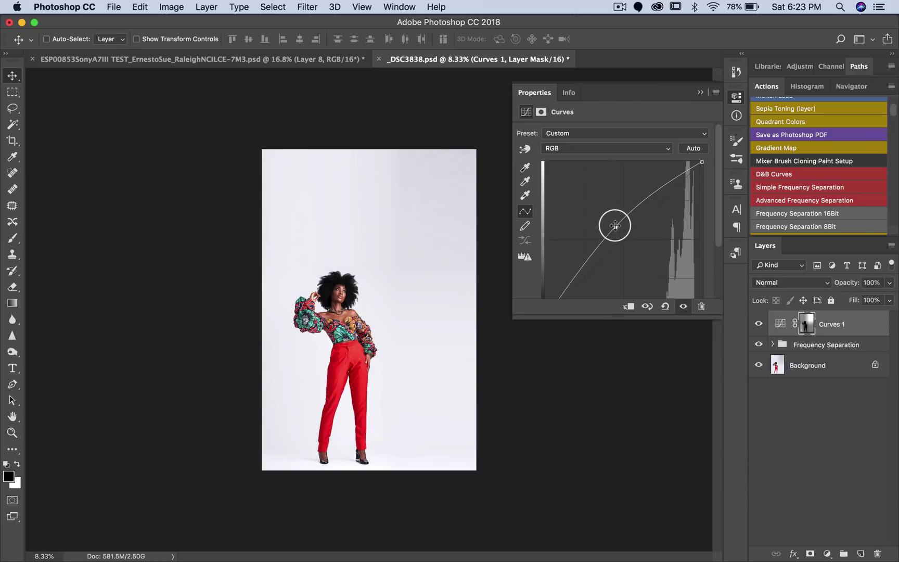
left_click_drag(615, 225, 616, 225)
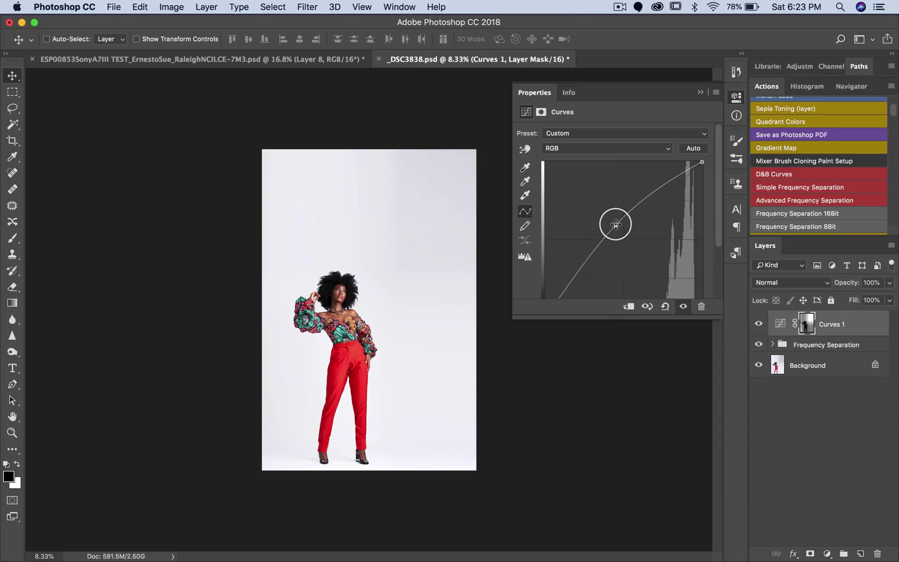
left_click_drag(615, 224, 615, 223)
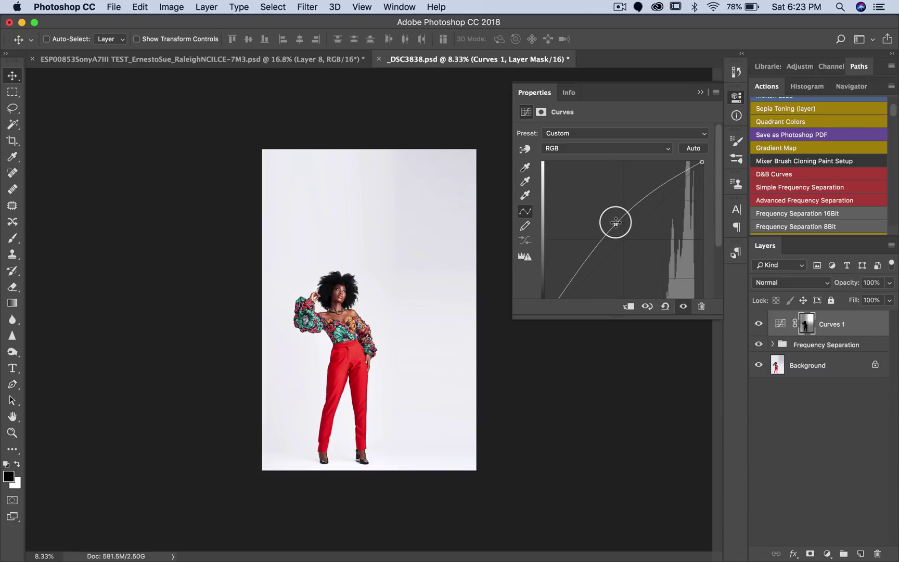
Check Curves 1 off and on, then group it with Frequency Separation into Group 1.
left_click(700, 92)
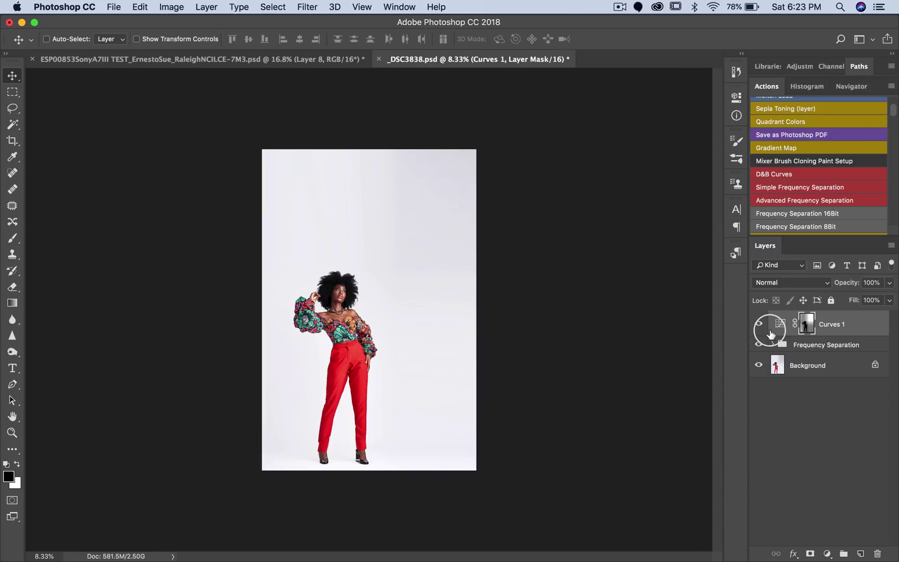
left_click(759, 327)
left_click(759, 326)
scroll(396, 301, "down", 1)
scroll(396, 302, "down", 1)
key("z")
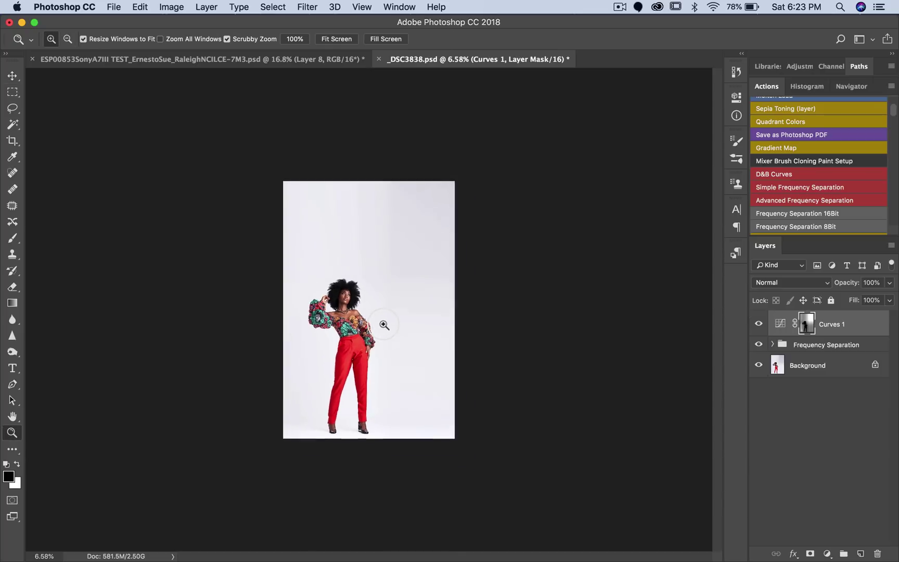
left_click(393, 321)
left_click(390, 323)
left_click(410, 325, "alt")
key("v")
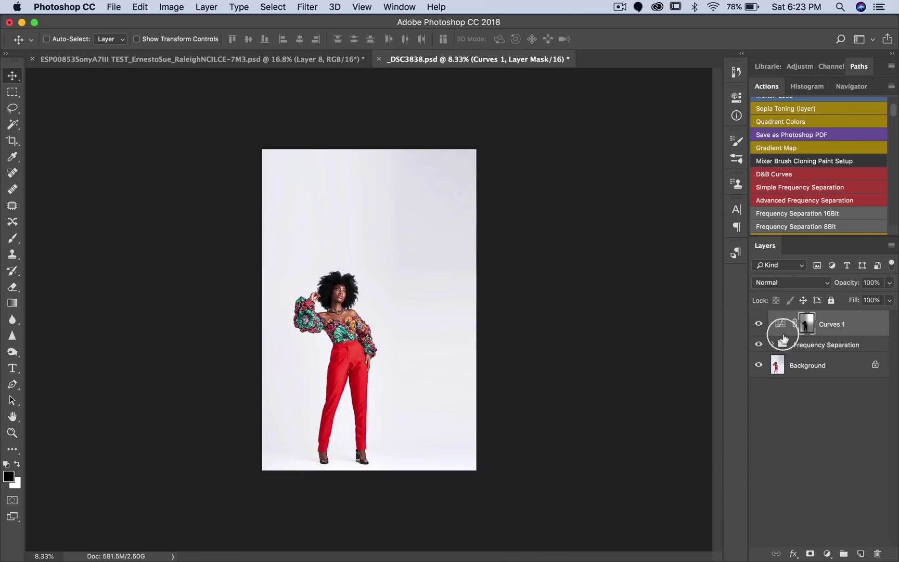
left_click(810, 349, "shift")
key("super+g")
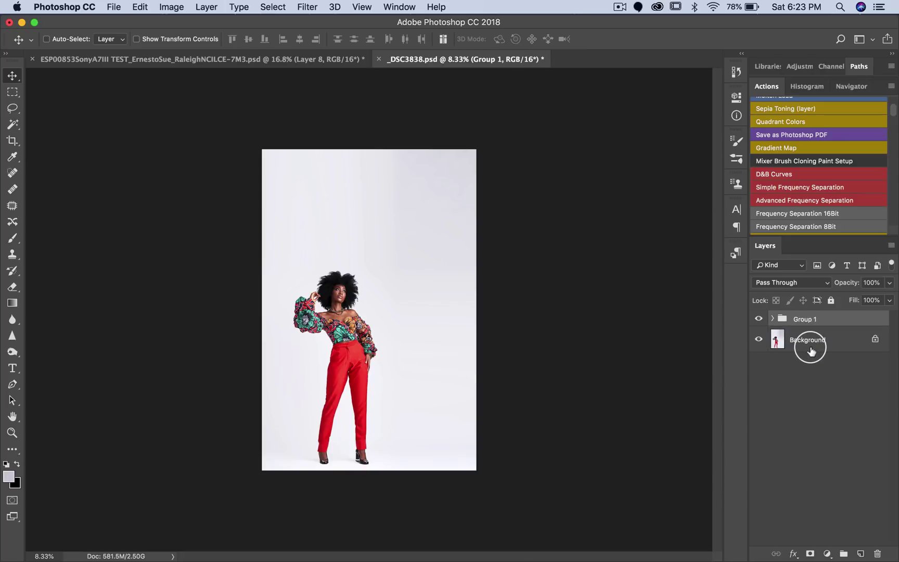
Compare the original snapshot with the grouped result in History, ending on the latest state.
left_click(736, 76)
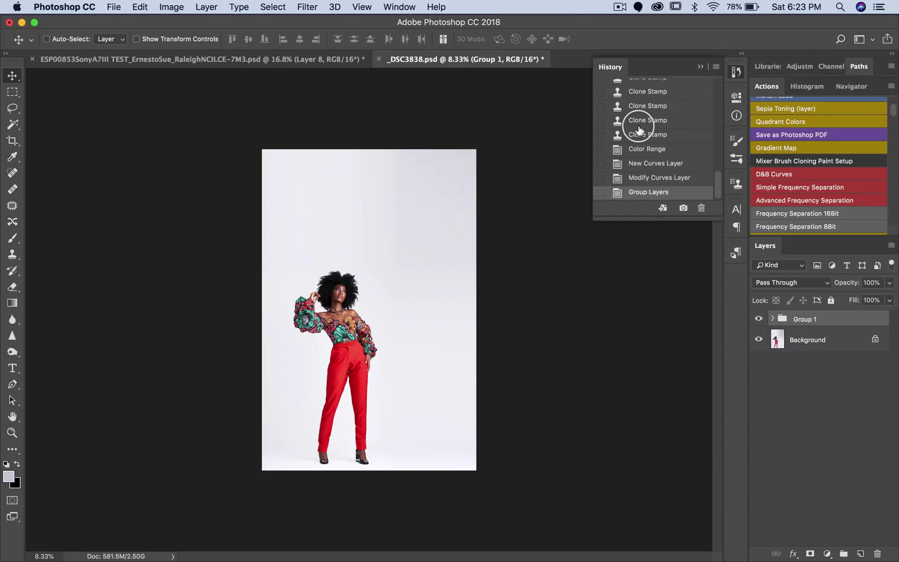
scroll(638, 124, "up", 10)
left_click(645, 91)
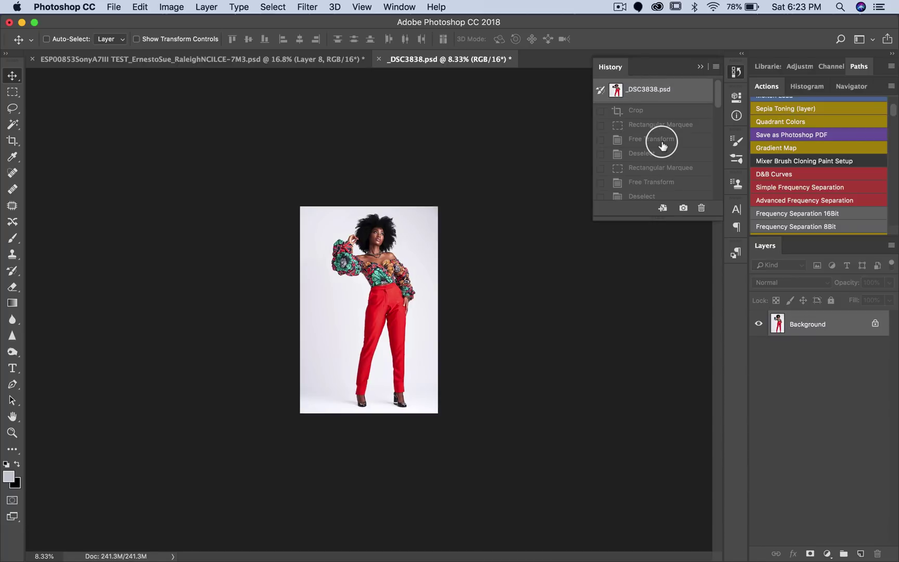
scroll(663, 145, "down", 10)
left_click(660, 192)
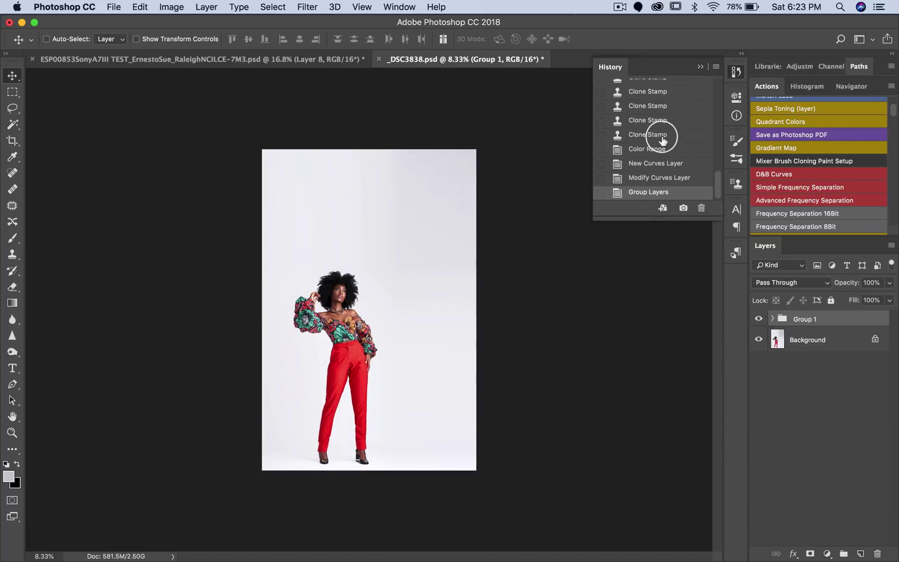
scroll(656, 130, "up", 10)
left_click(651, 89)
scroll(670, 168, "down", 10)
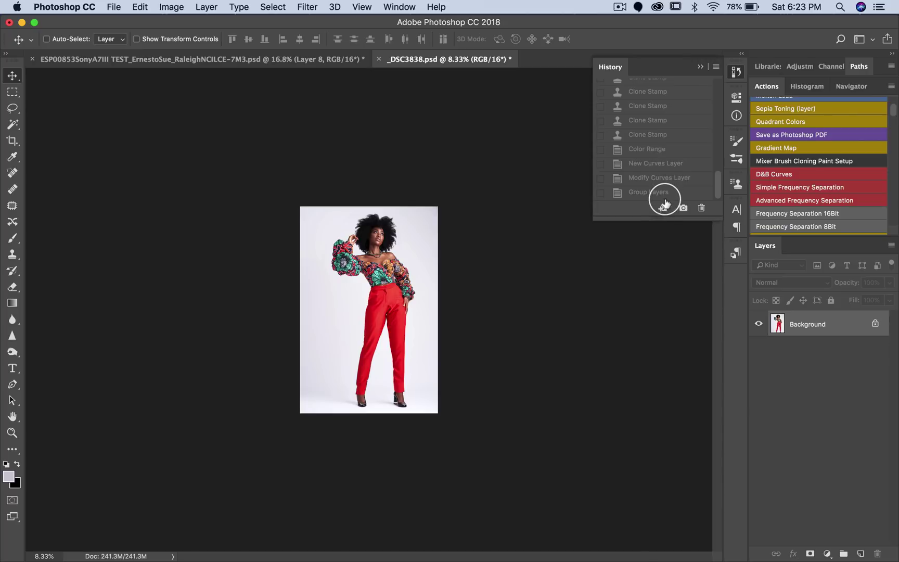
left_click(662, 193)
left_click(700, 67)
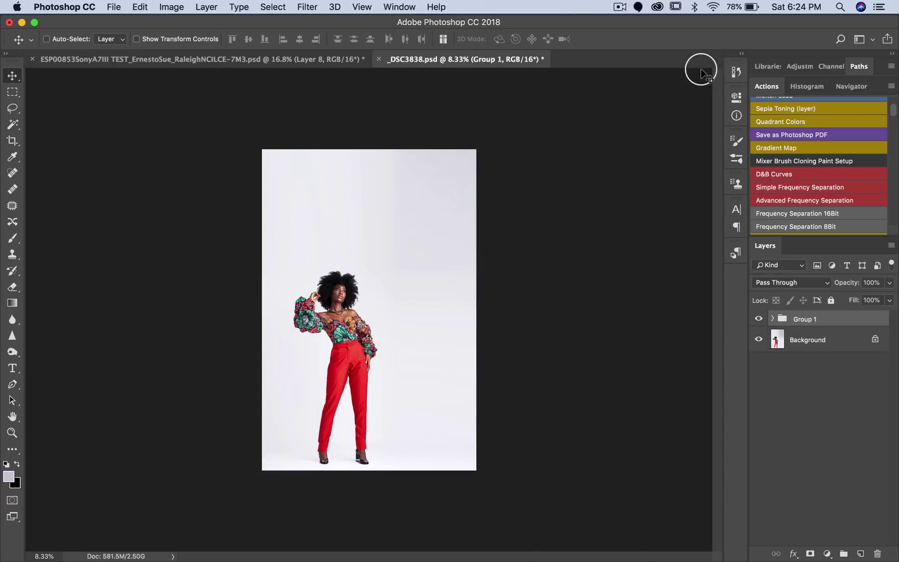